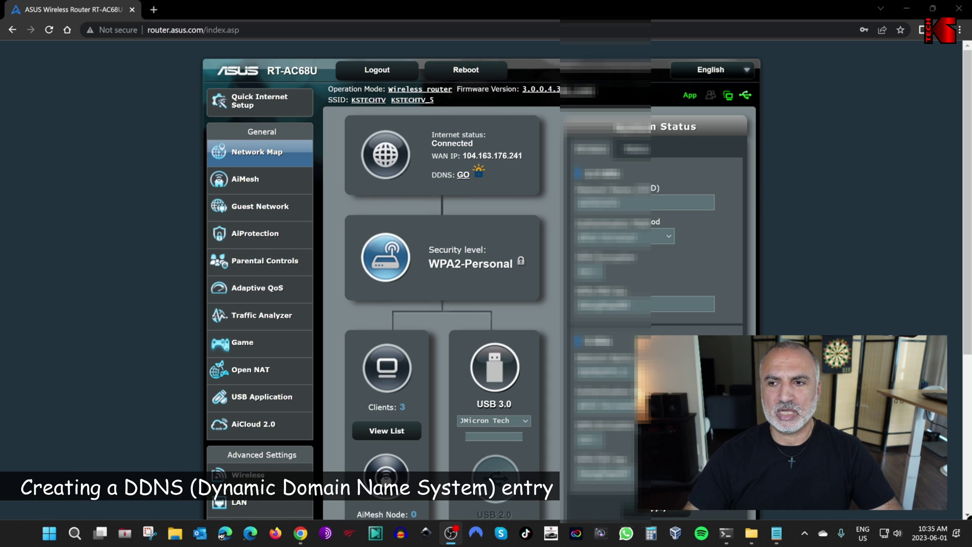
drag(965, 215, 964, 337)
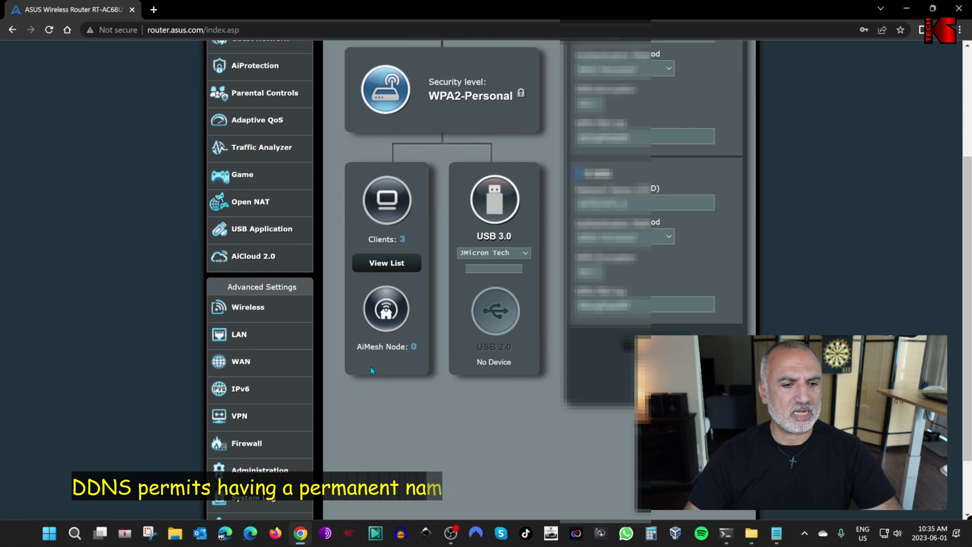
click(241, 361)
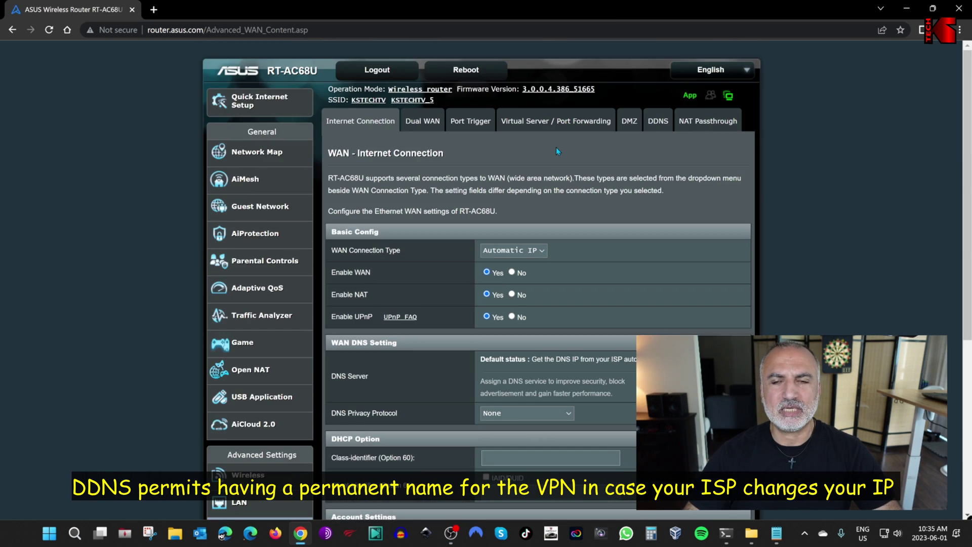
click(660, 121)
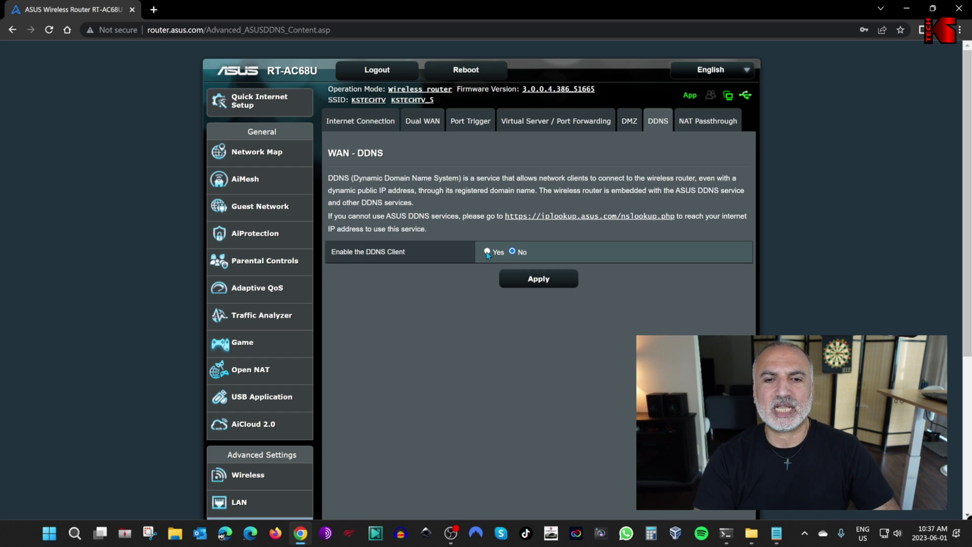
click(487, 253)
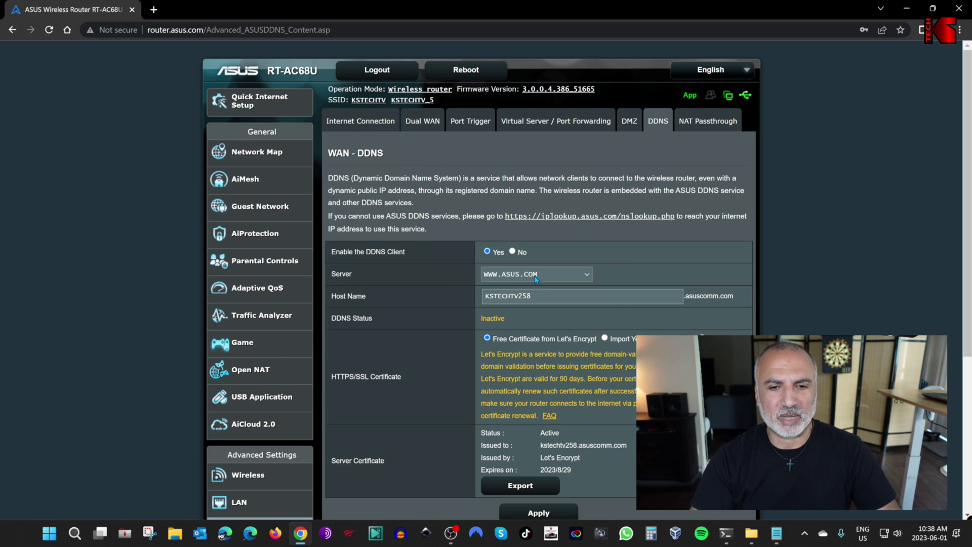
Step: Register the host name KSTECH1969 under asuscomm.com and acknowledge the successful registration
drag(535, 297, 469, 304)
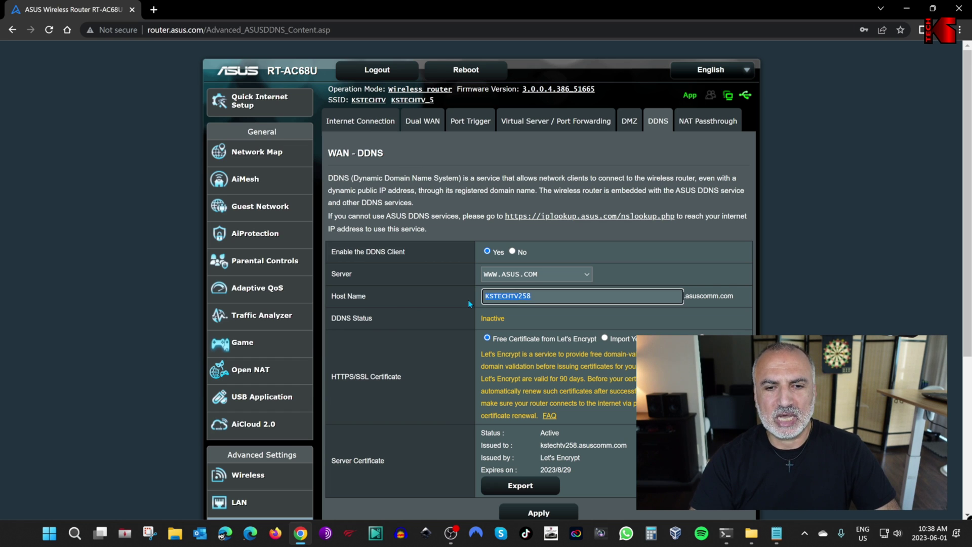
text(KSTEC)
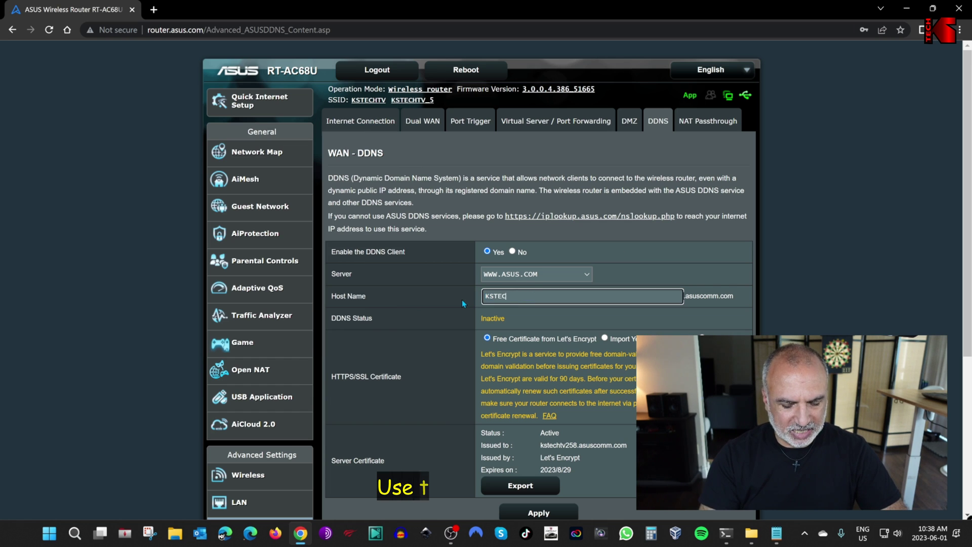
text(H1969)
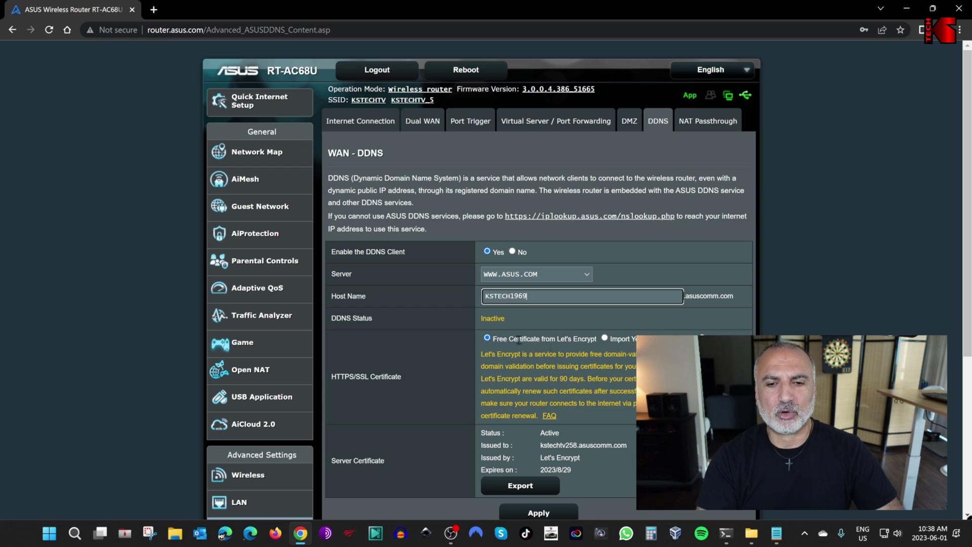
scroll(592, 287, down, 1)
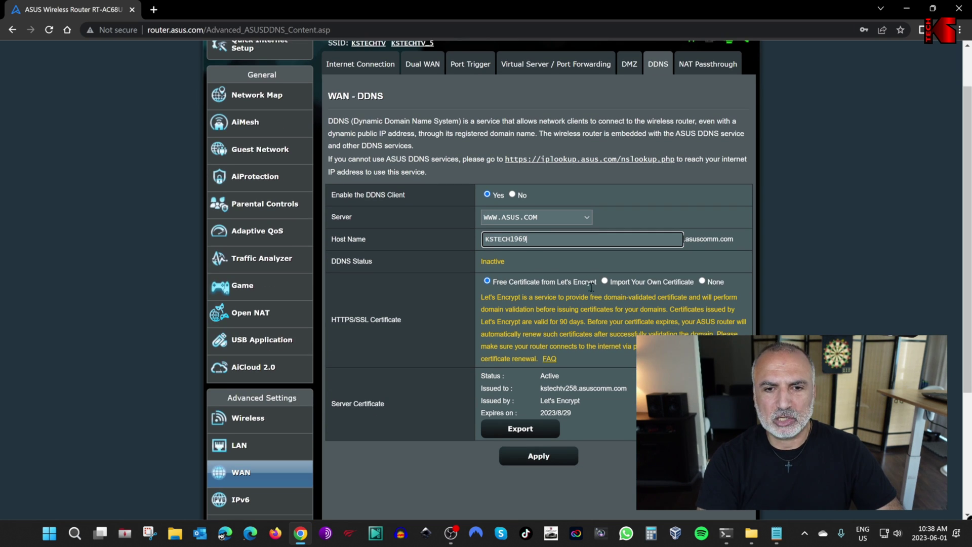
click(538, 457)
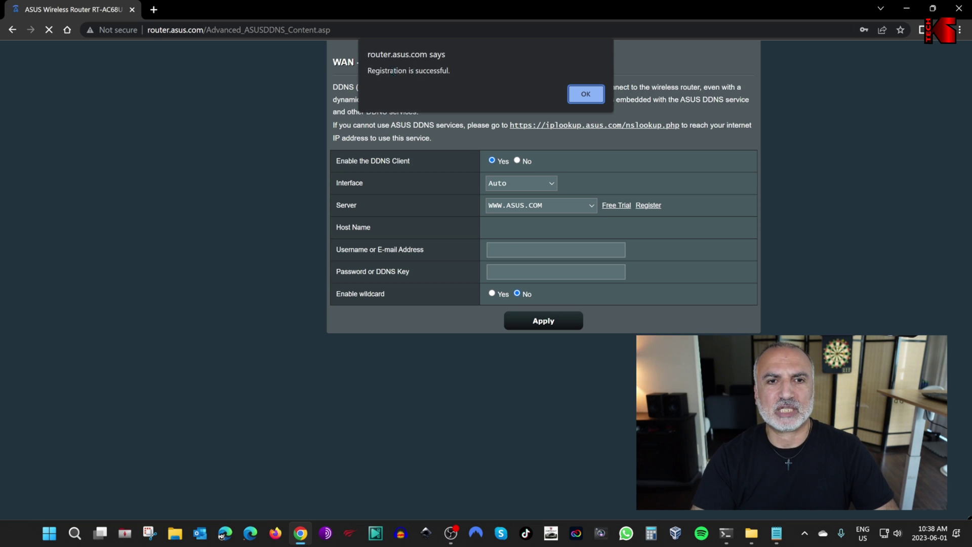
click(582, 95)
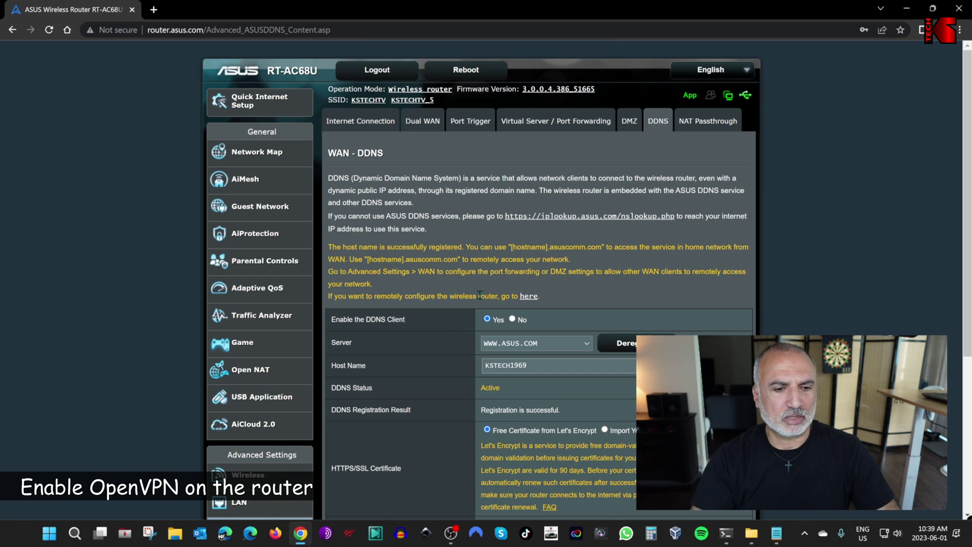
scroll(253, 283, down, 5)
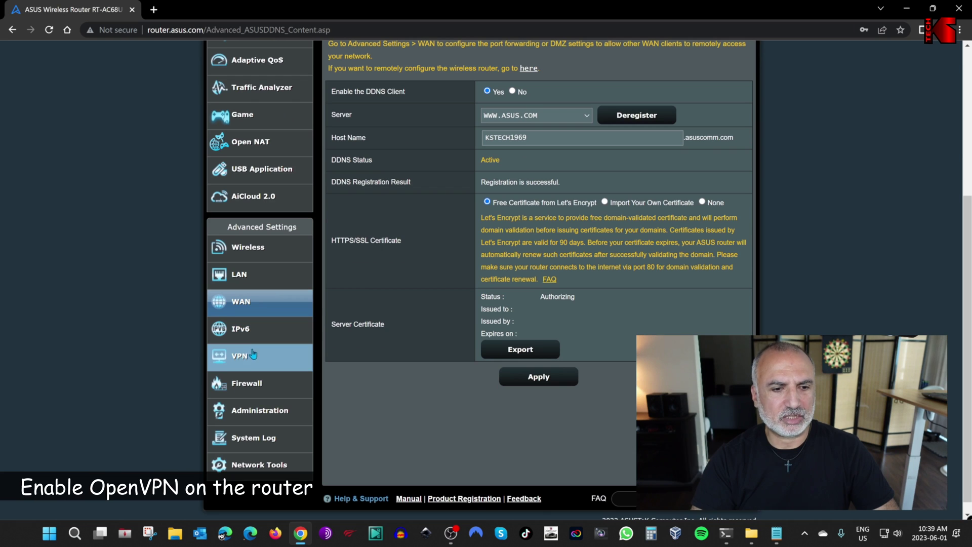
Step: Switch on the OpenVPN server under VPN Server, showing port 2048 and 2048-bit RSA
click(253, 354)
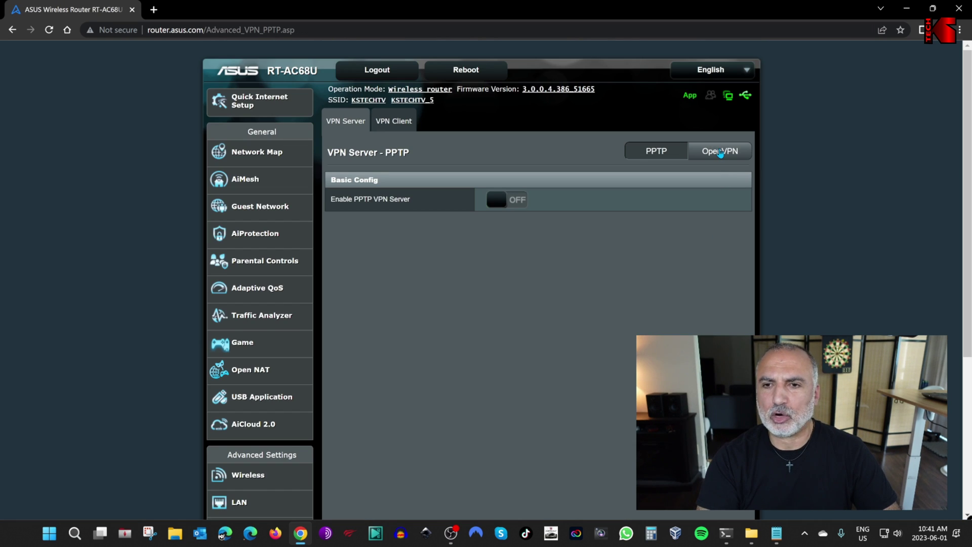
click(720, 152)
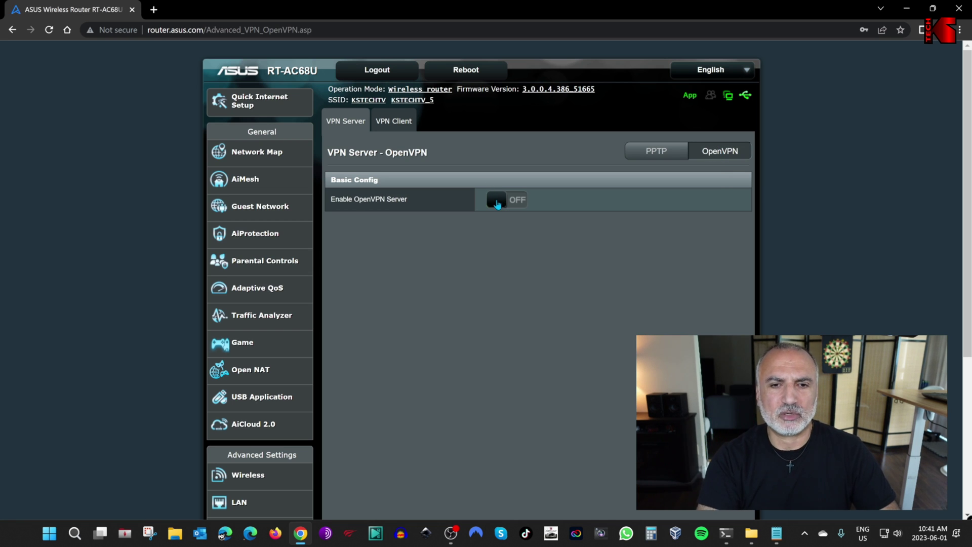
click(495, 201)
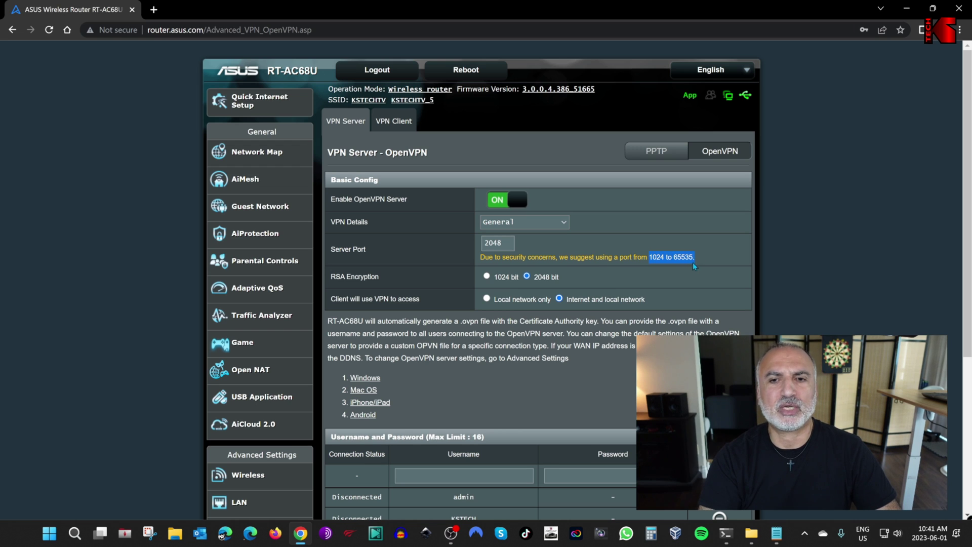
Step: Replace the OpenVPN server port 2048 with 1969
click(661, 259)
click(506, 245)
key(BackSpace)
key(BackSpace)
key(BackSpace)
key(BackSpace)
text(1)
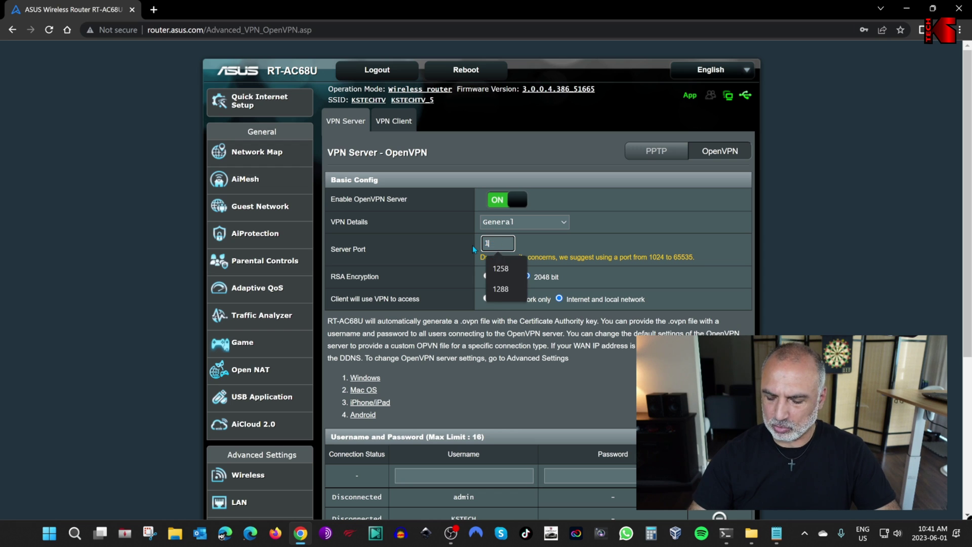
text(969)
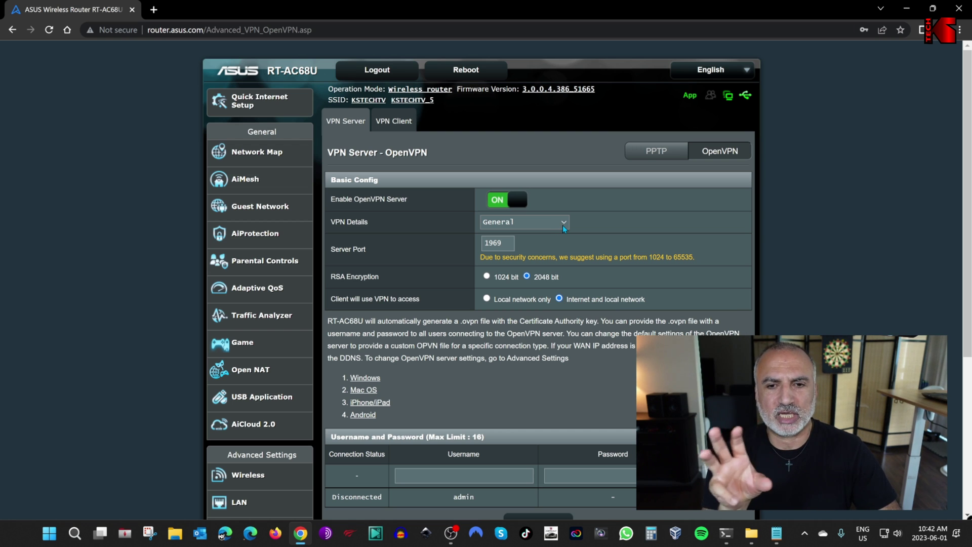
Step: Review the Advanced Settings VPN details, then set the VPN details view back to General
click(564, 228)
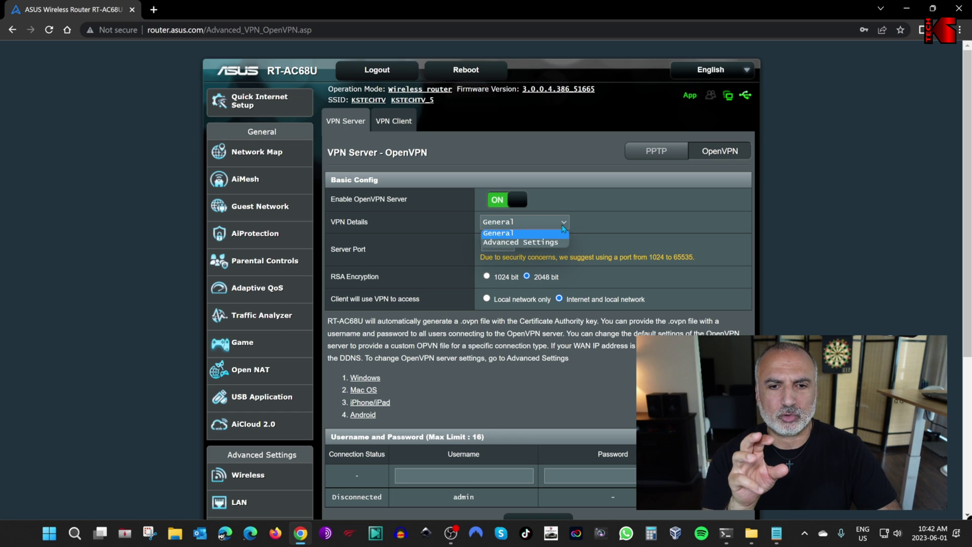
click(502, 243)
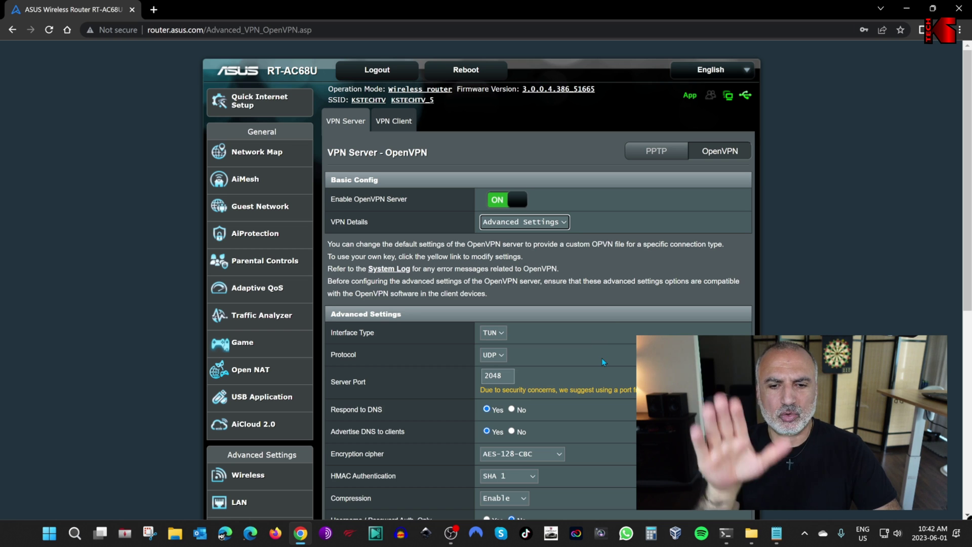
scroll(600, 355, down, 3)
scroll(600, 356, up, 3)
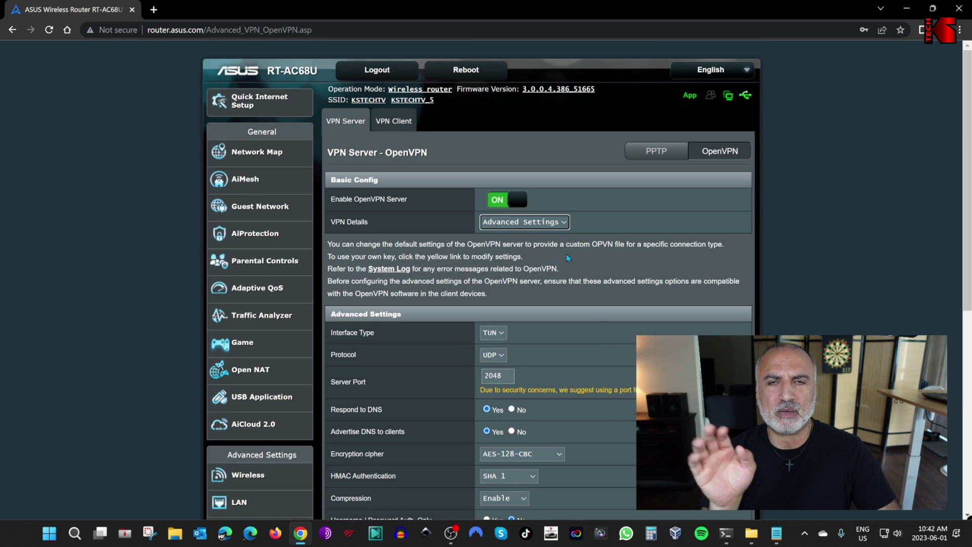
click(526, 222)
click(529, 235)
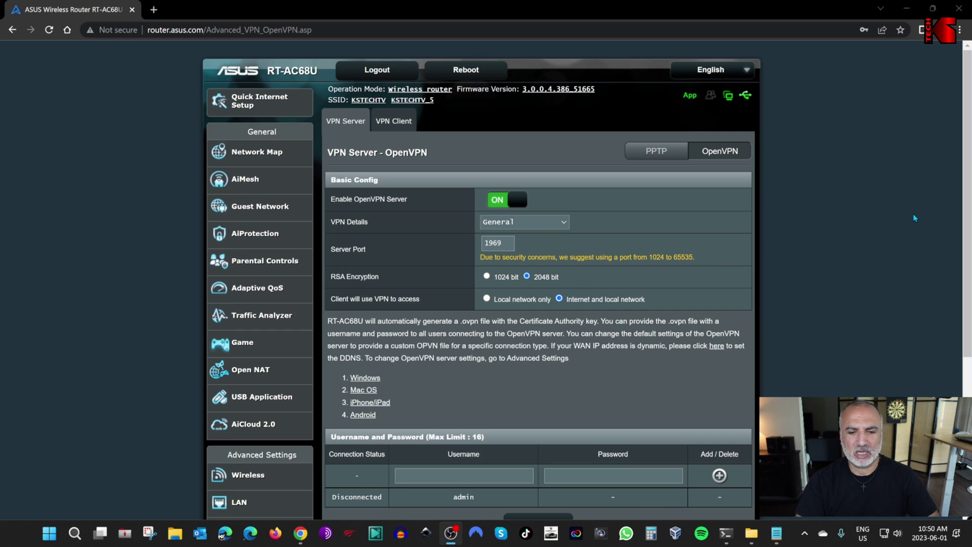
Step: Add a VPN user with a strong password to the OpenVPN user list and apply the settings
scroll(879, 239, down, 3)
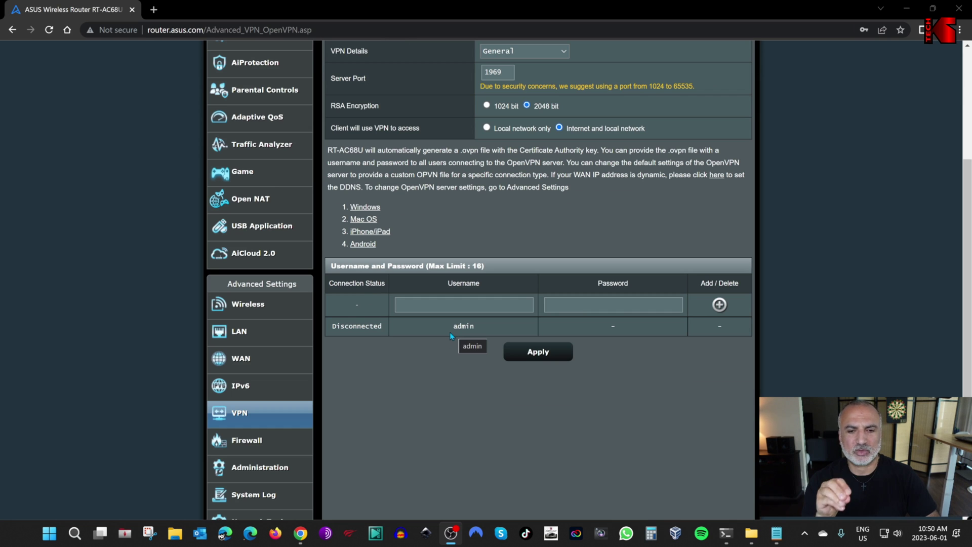
click(464, 305)
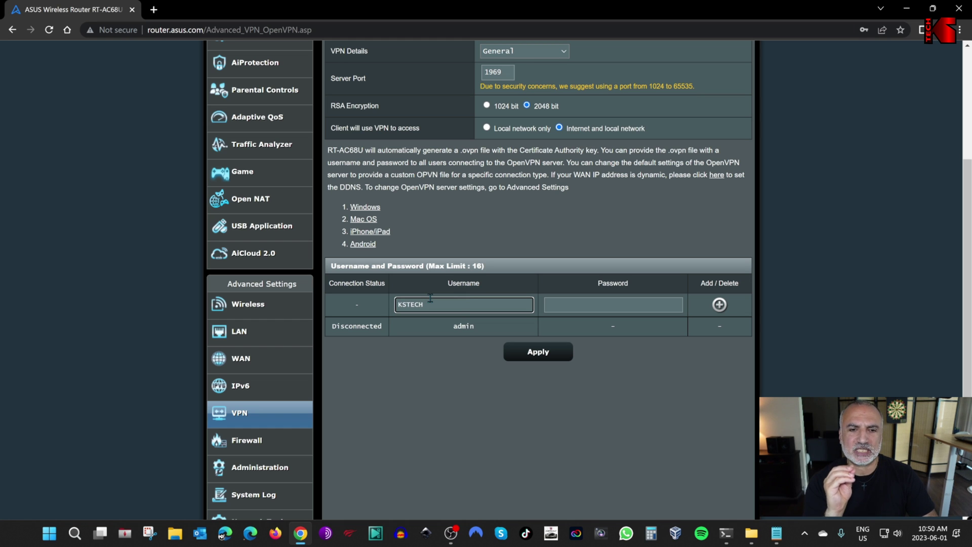
key(Tab)
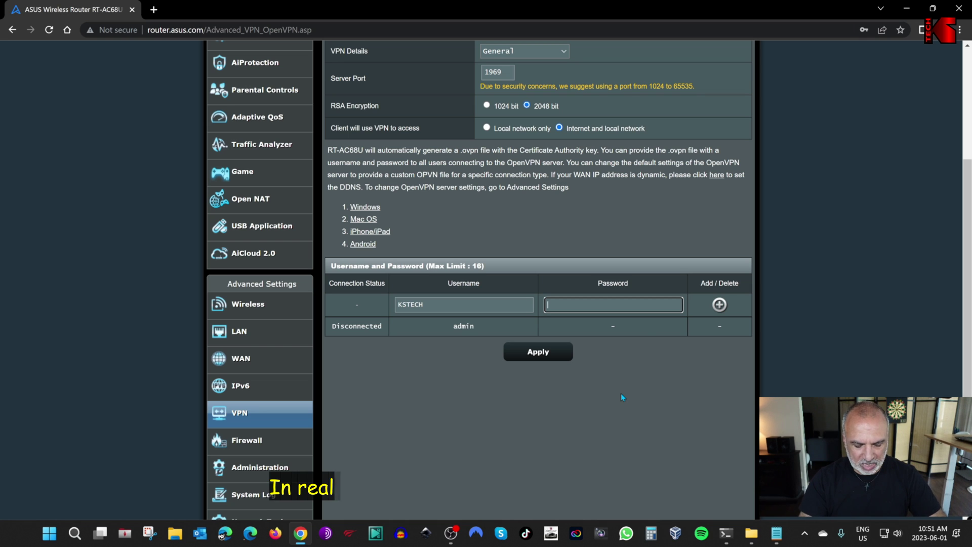
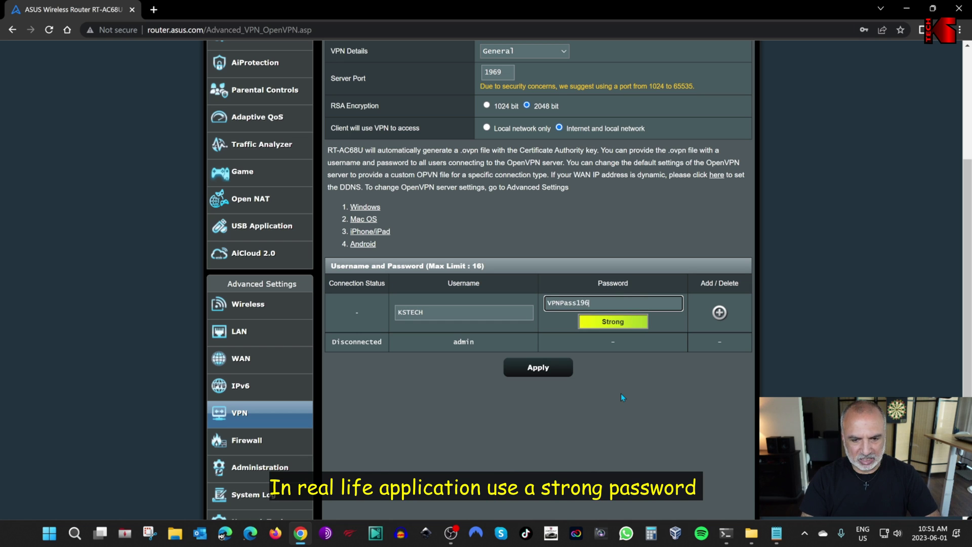
click(723, 314)
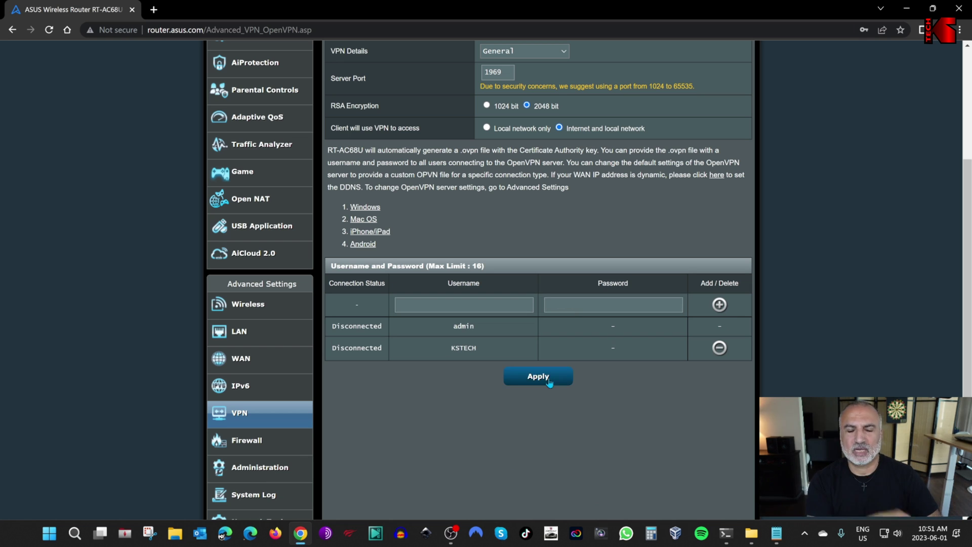
click(548, 380)
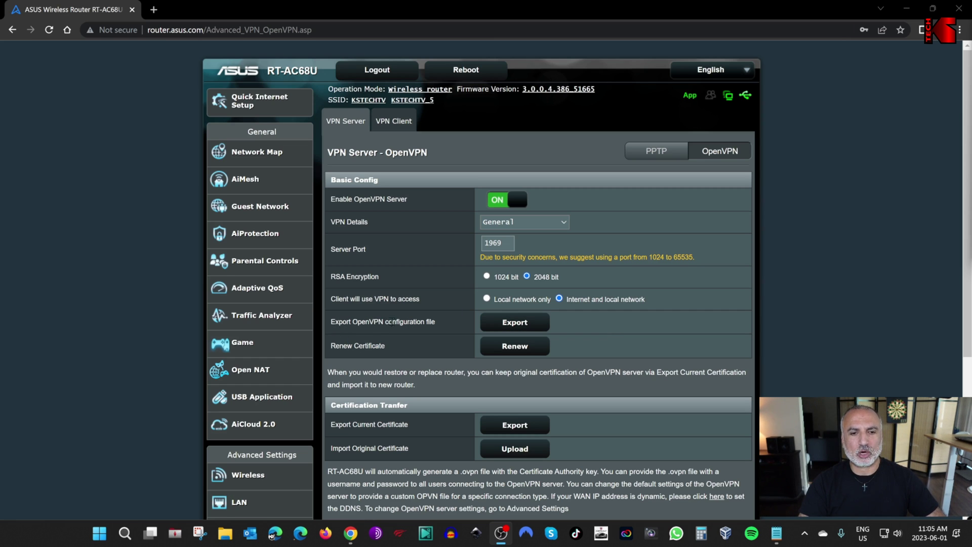
Step: Export the OpenVPN configuration file as client.ovpn to the TopeSel256 (E:) drive
click(514, 324)
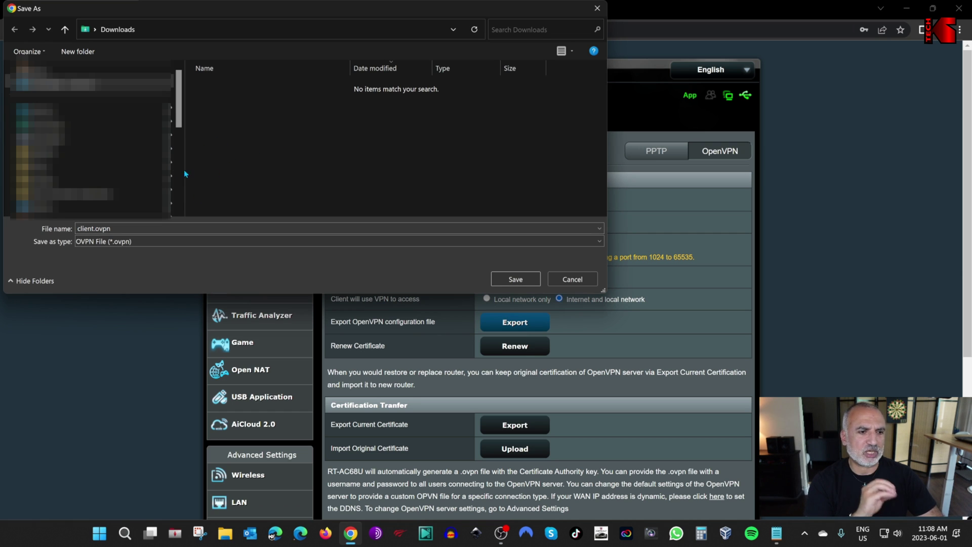
drag(179, 121, 179, 126)
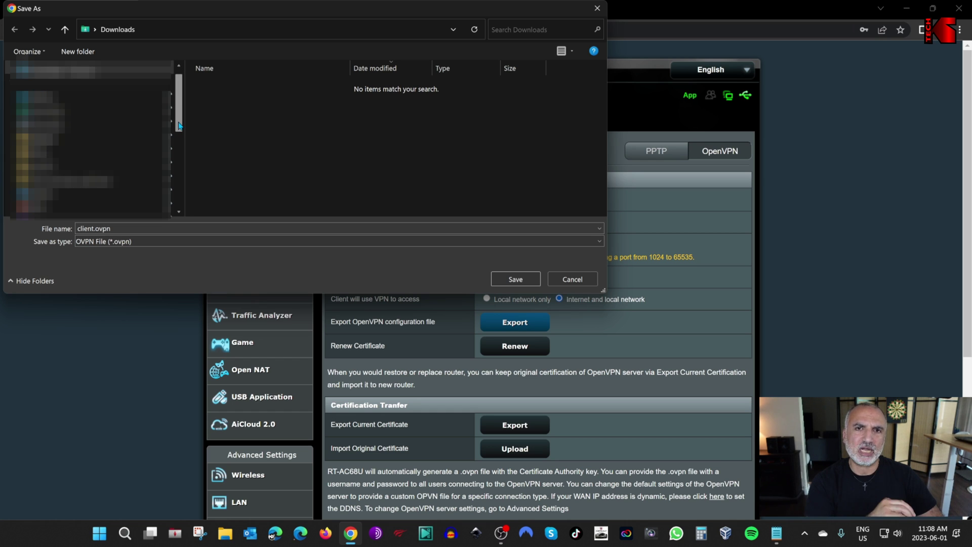
drag(179, 125, 175, 194)
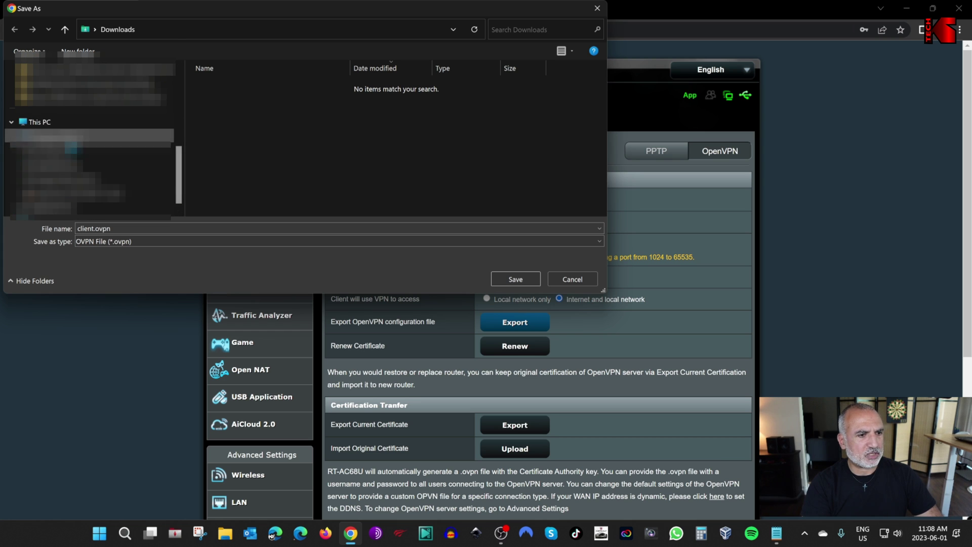
click(68, 165)
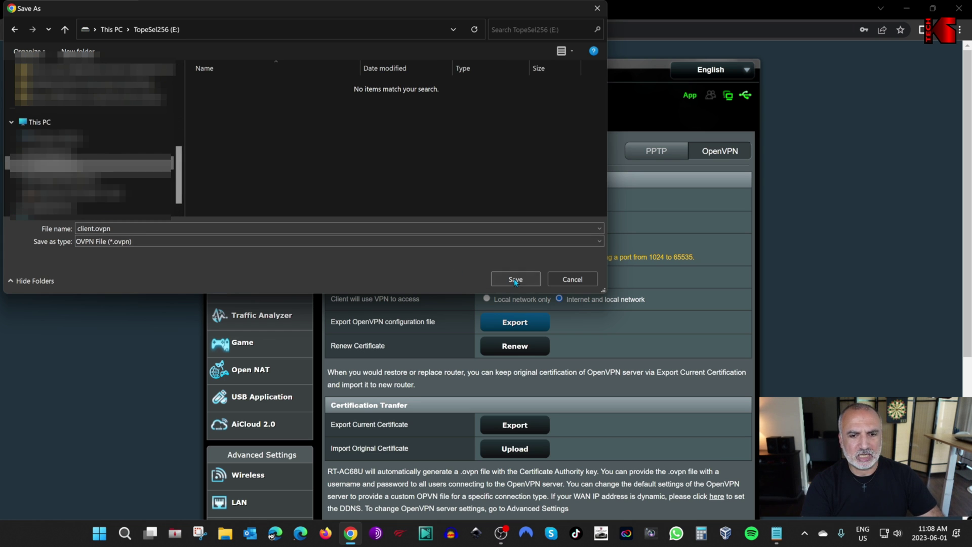
click(515, 279)
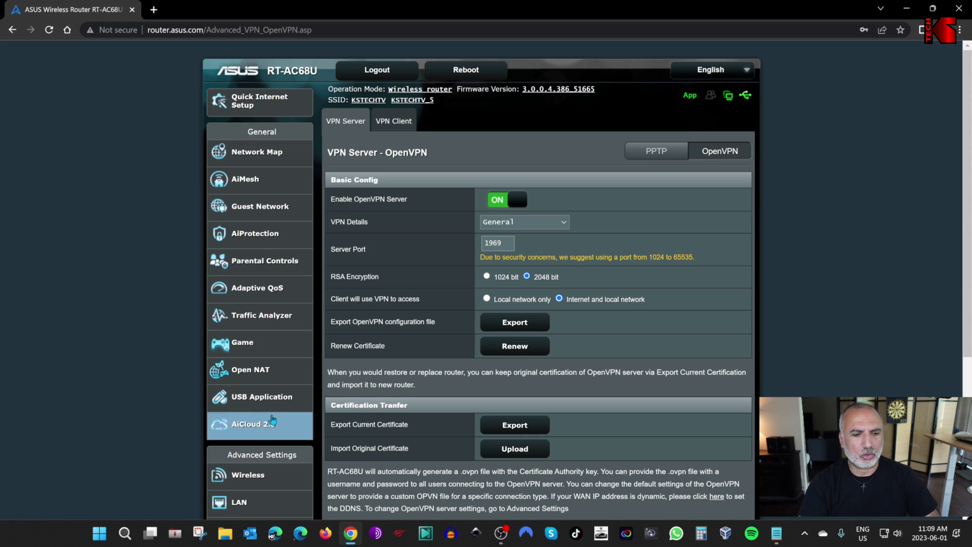
Step: Enable Network Place (Samba) sharing of the USB disk with guest login off, confirming the prompt
click(255, 400)
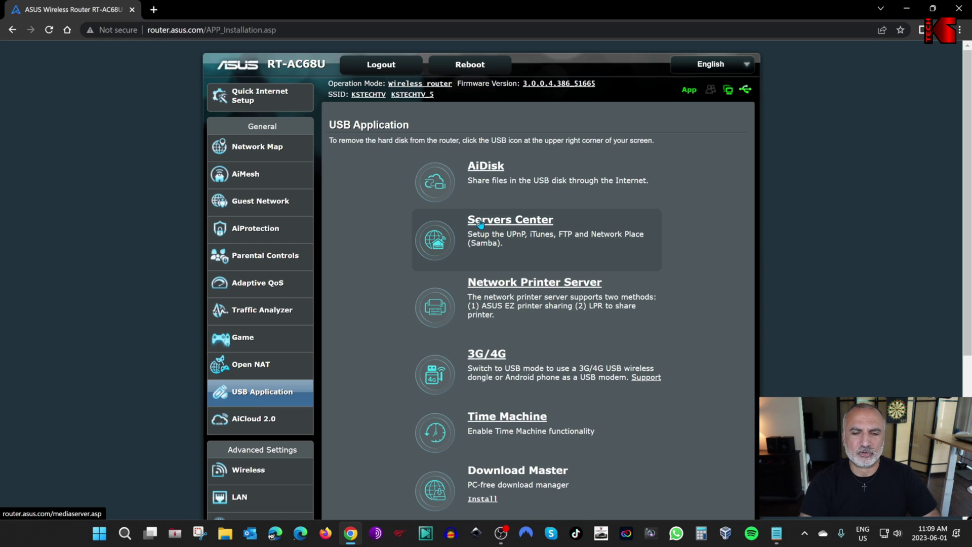
click(498, 221)
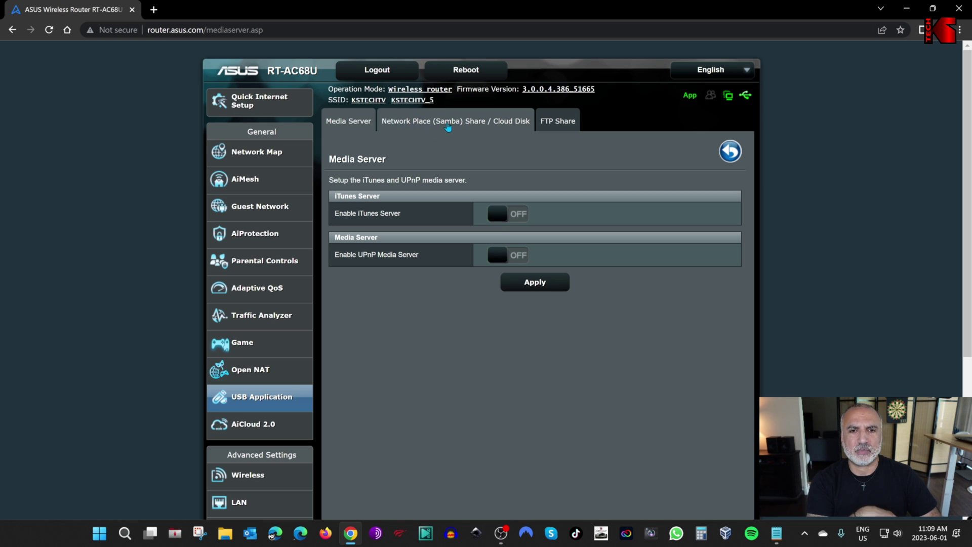
click(437, 123)
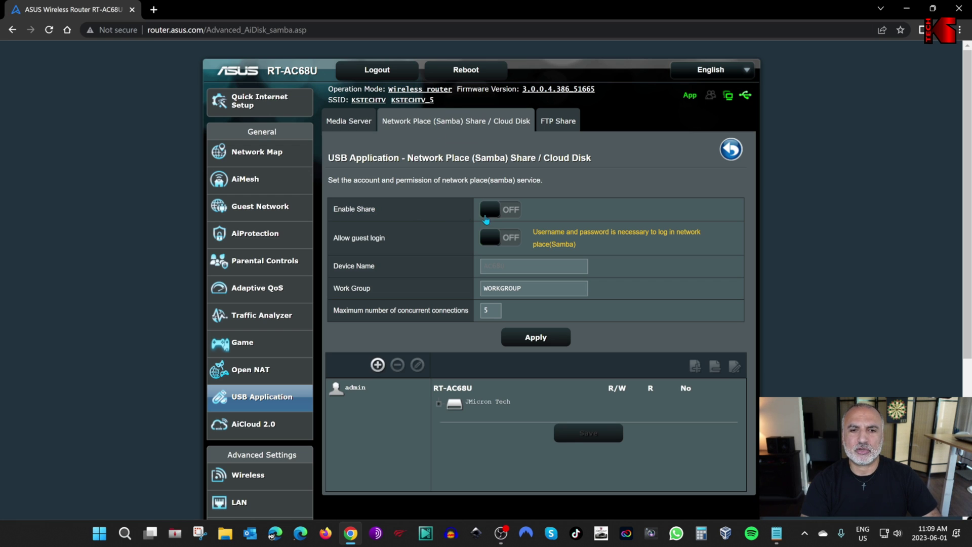
click(487, 215)
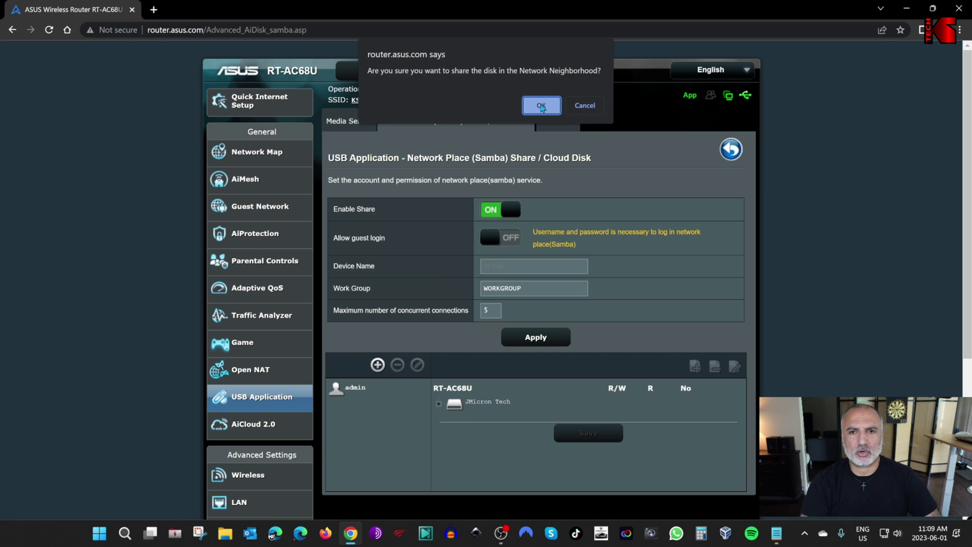
click(540, 104)
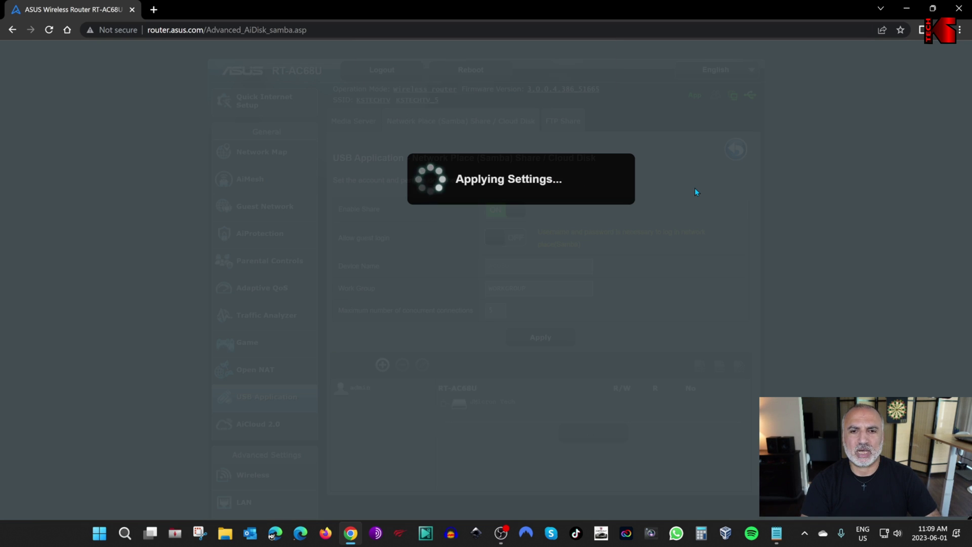
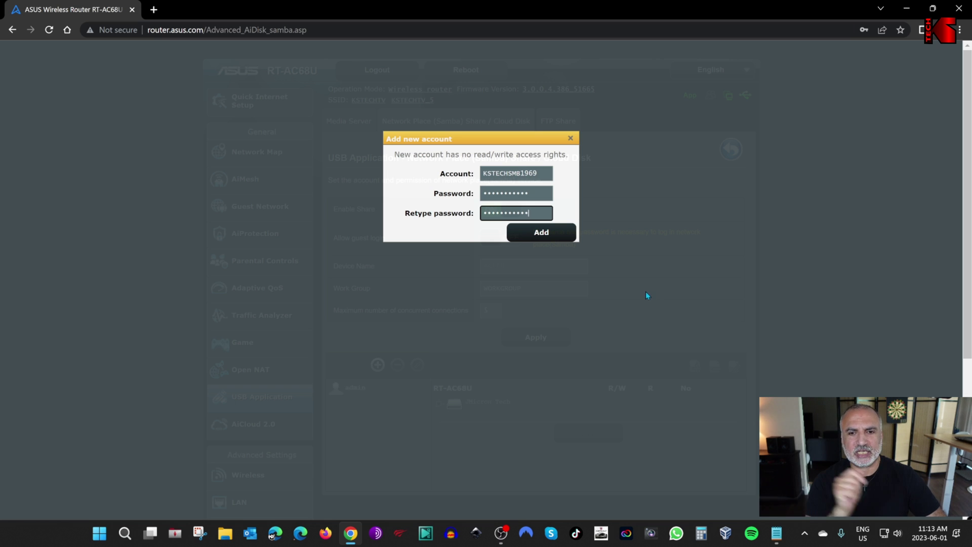
Step: Add the Samba account with Documents read/write and Videos read-only on the TopeSel_256 drive
click(542, 233)
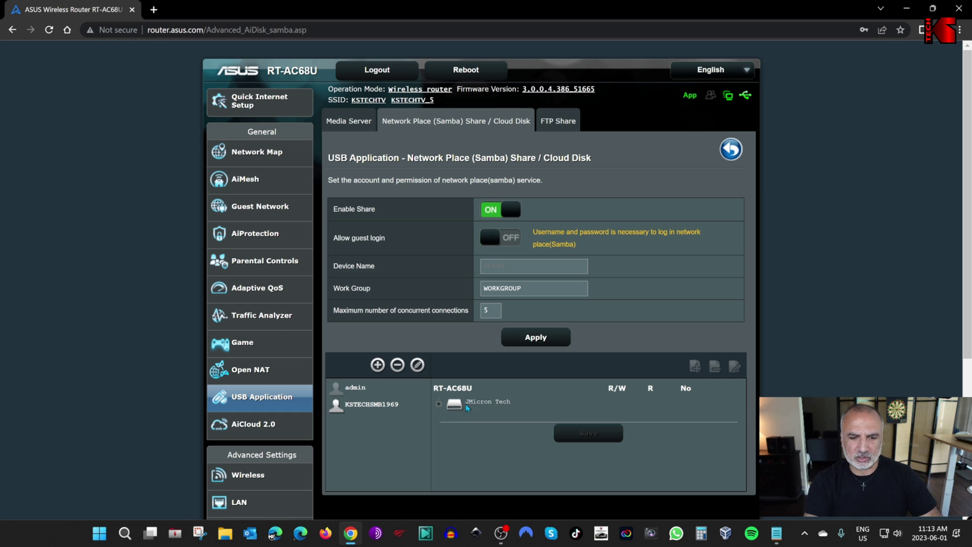
click(454, 406)
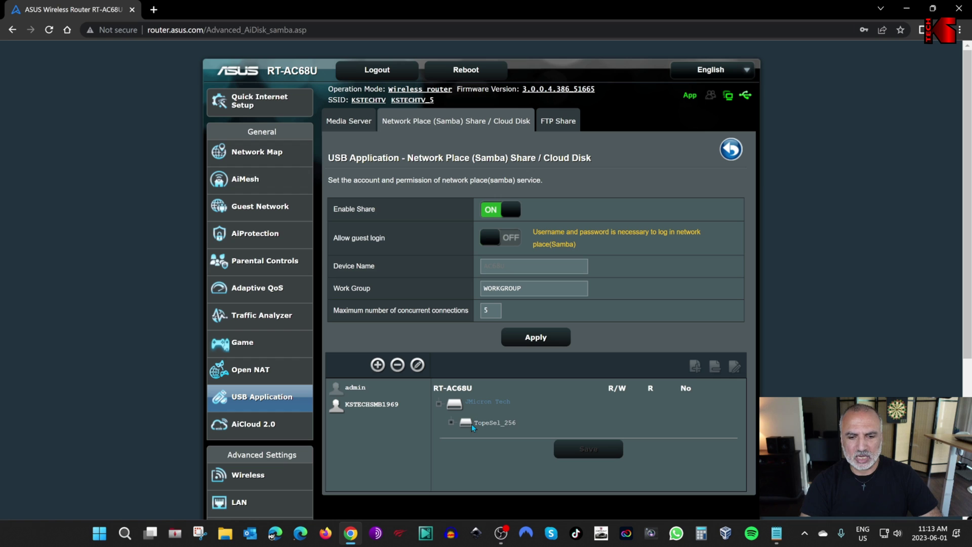
click(466, 424)
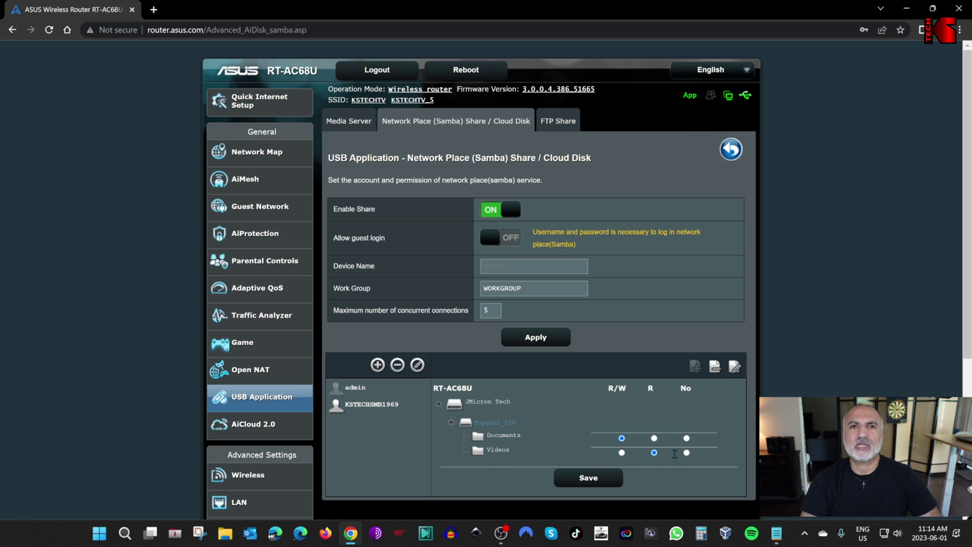
click(587, 478)
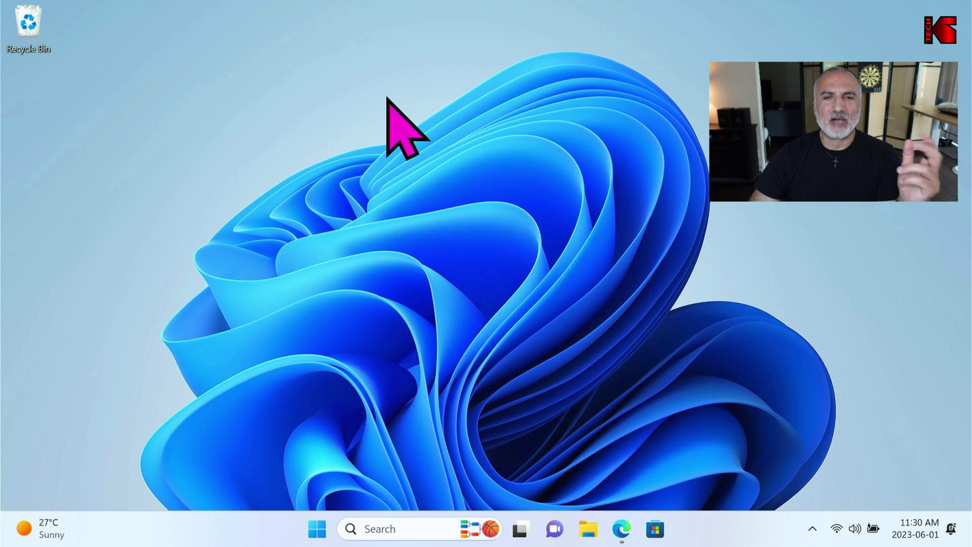
Step: Download the OpenVPN Connect v3 Windows installer from openvpn.net in the InPrivate Edge window
click(623, 528)
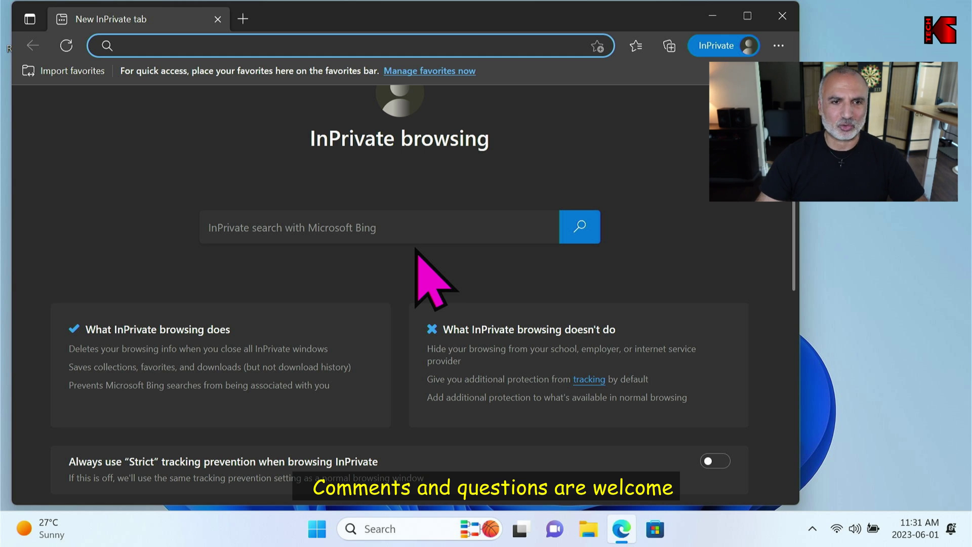
text(openvp)
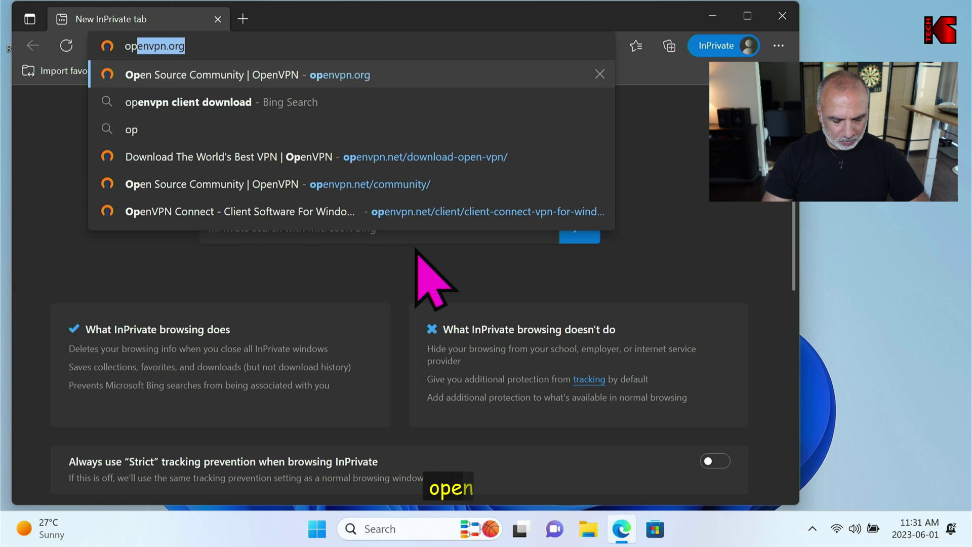
text(n.net)
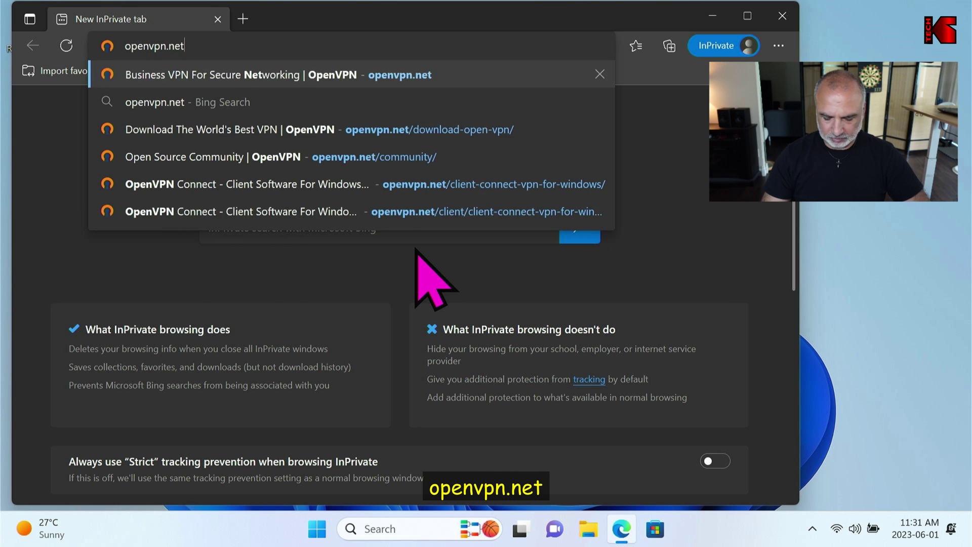
key(Return)
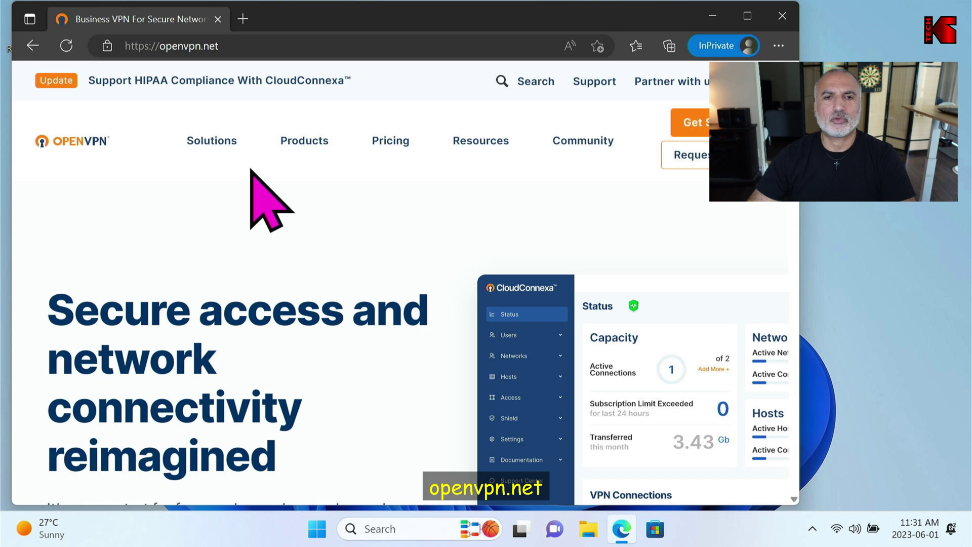
mouse_move(298, 148)
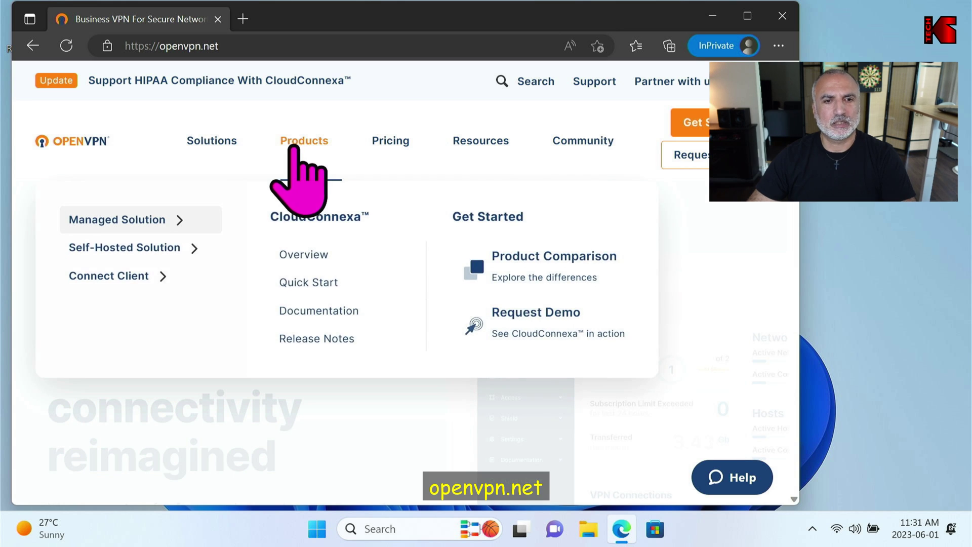
click(117, 276)
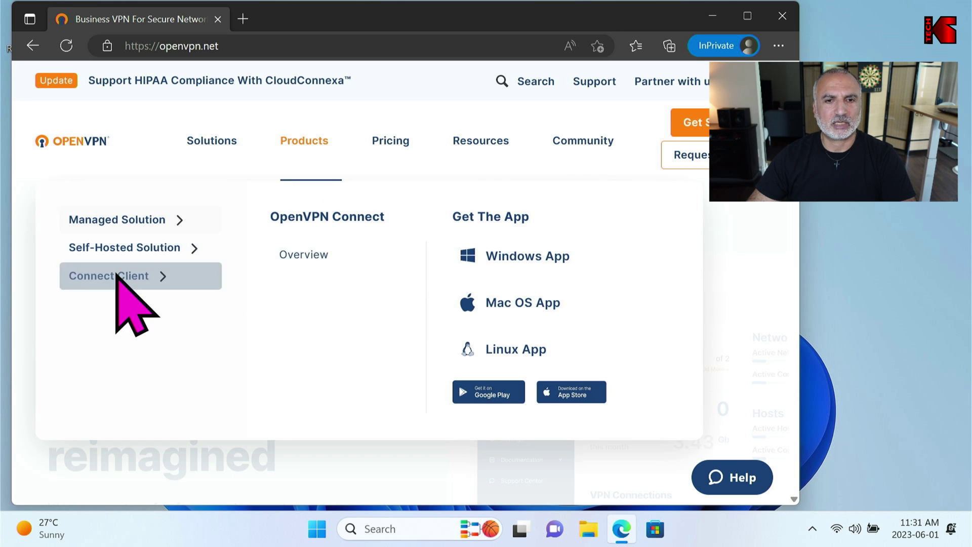
click(519, 256)
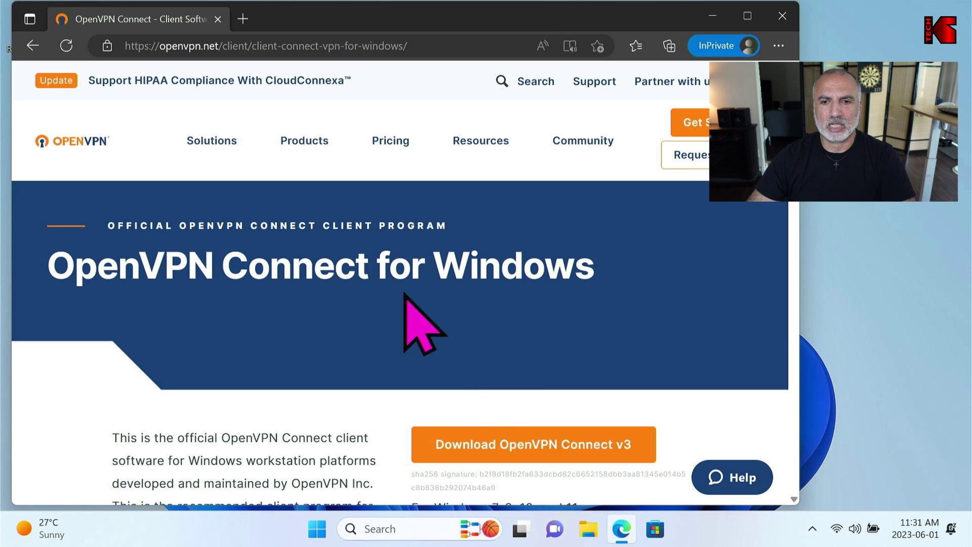
click(521, 453)
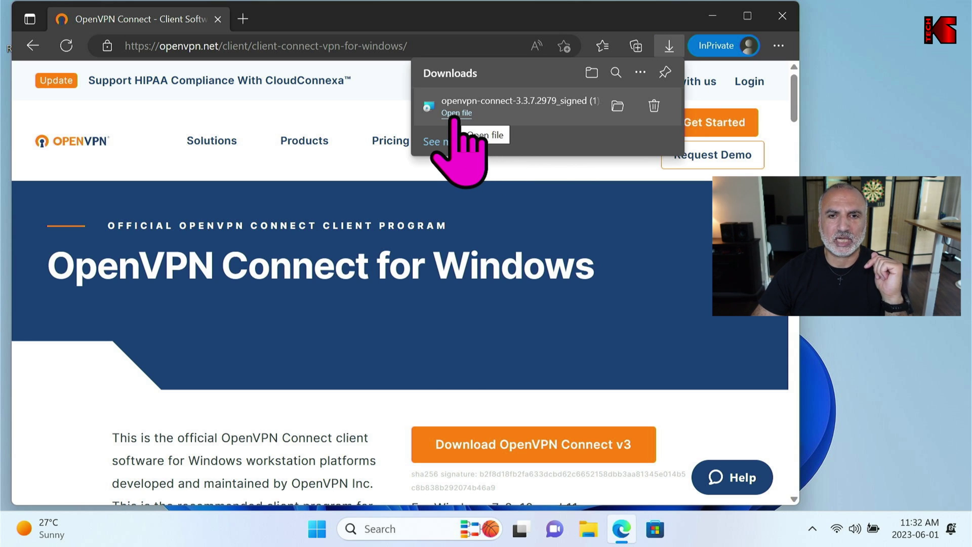
Step: Run the downloaded OpenVPN Connect .msi, accept the license terms, and approve the installation
click(458, 114)
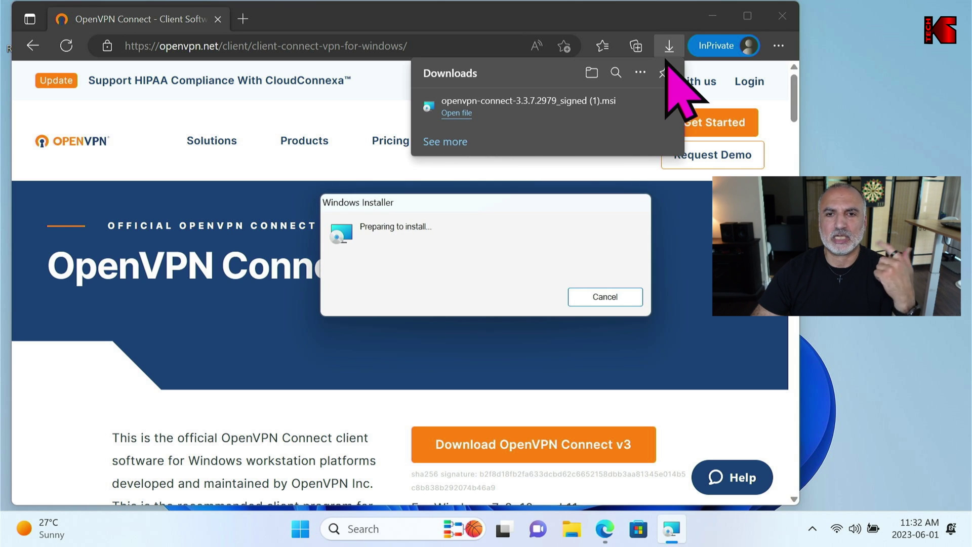
click(712, 16)
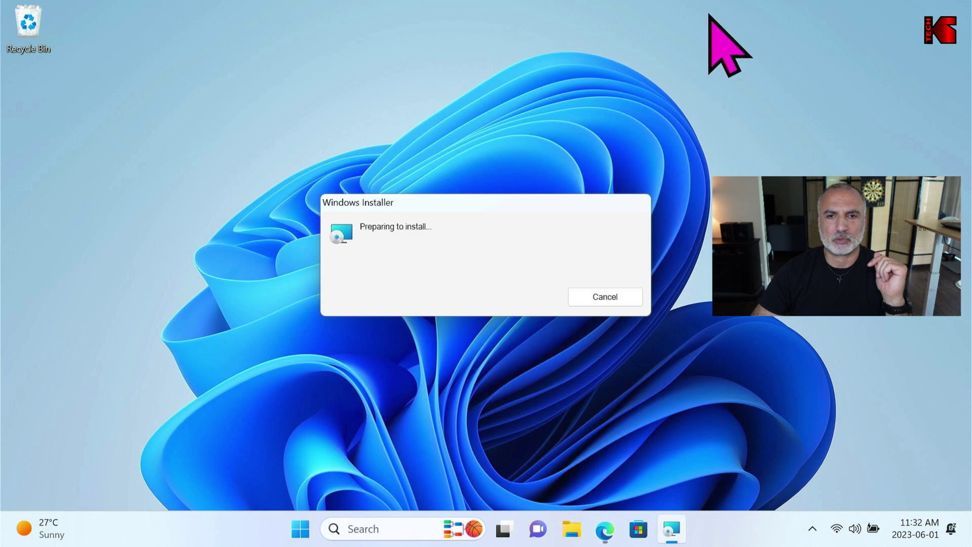
click(564, 390)
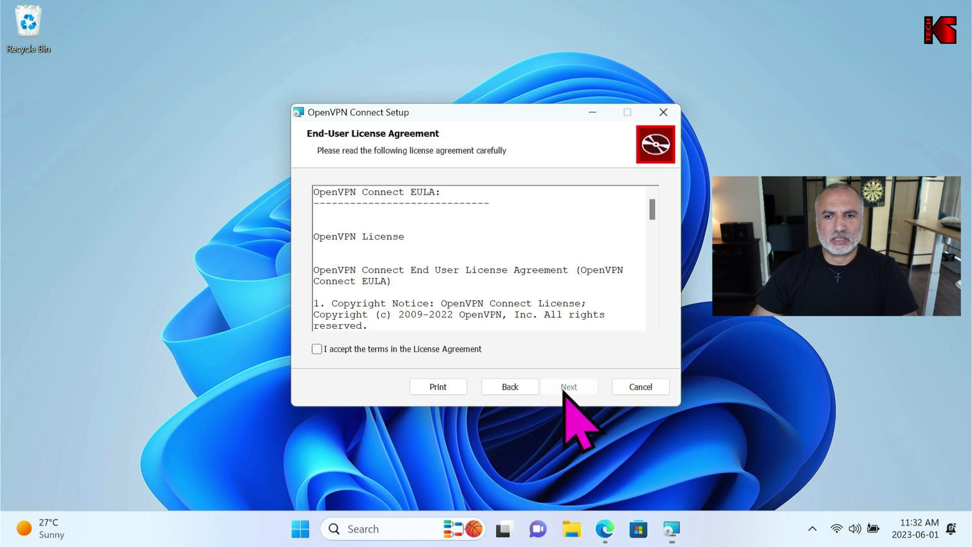
click(334, 349)
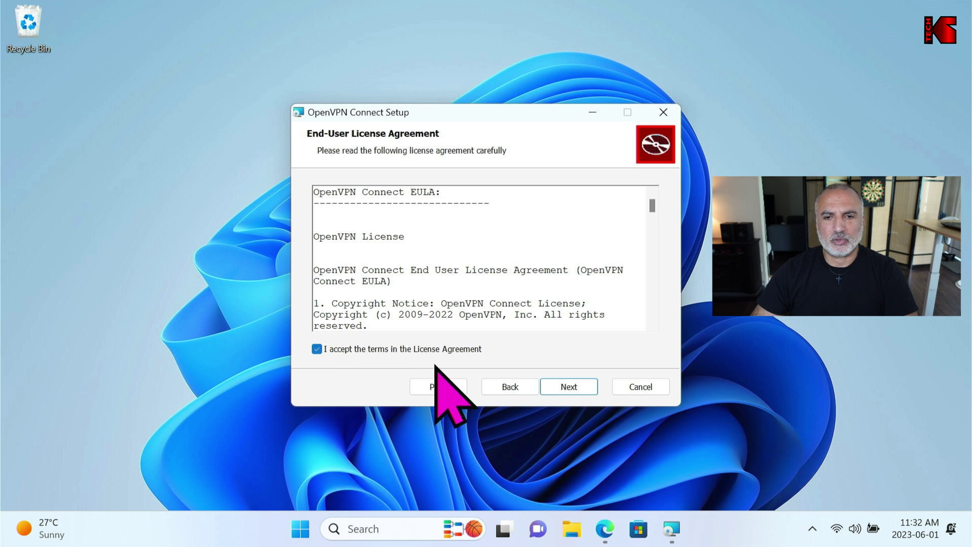
click(554, 387)
click(554, 386)
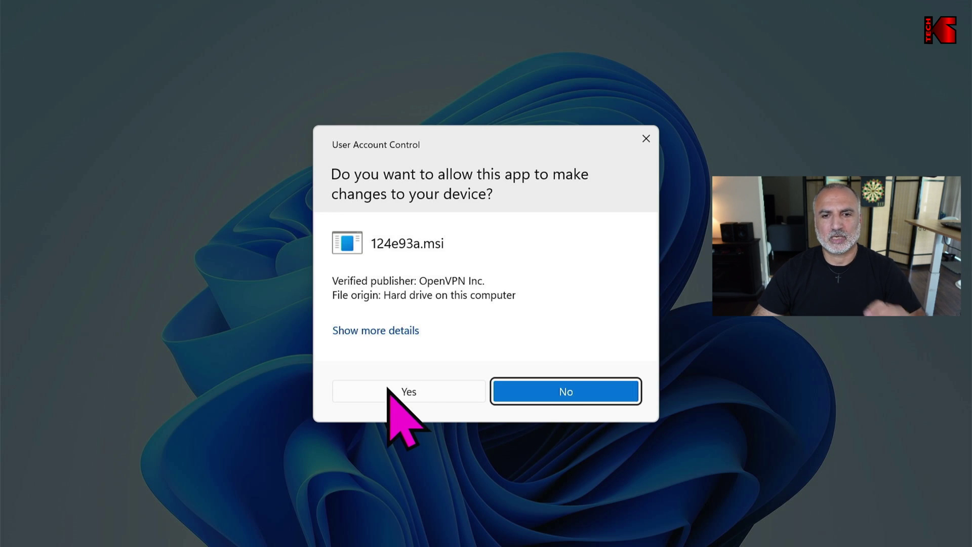
click(388, 385)
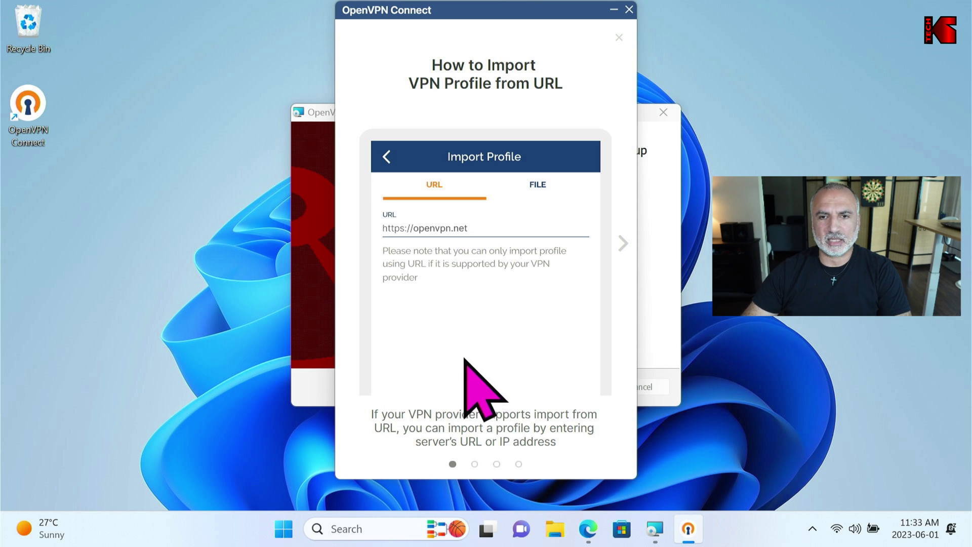
Step: Skip the OpenVPN Connect tutorial, agree to the data policy, and browse for a .OVPN profile file
click(617, 36)
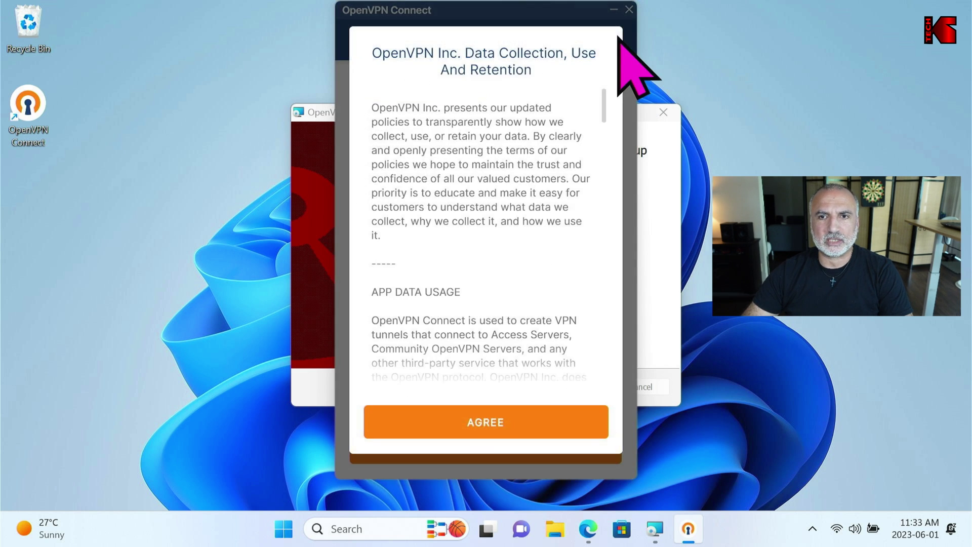
click(501, 422)
click(501, 421)
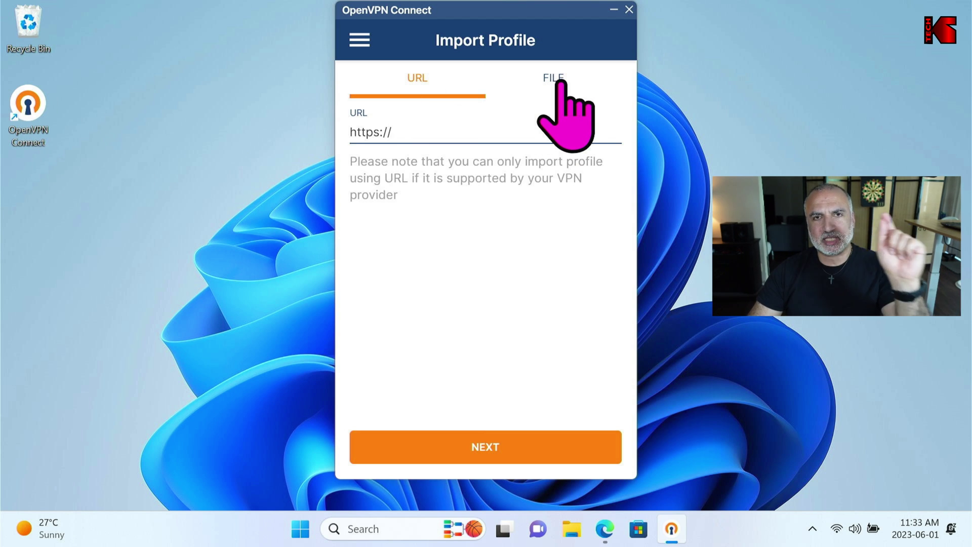
click(557, 81)
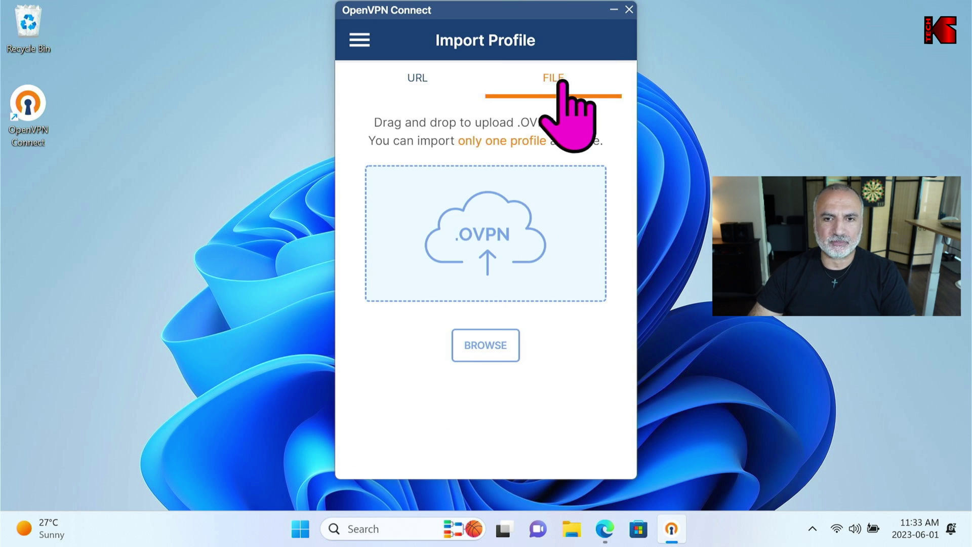
click(488, 354)
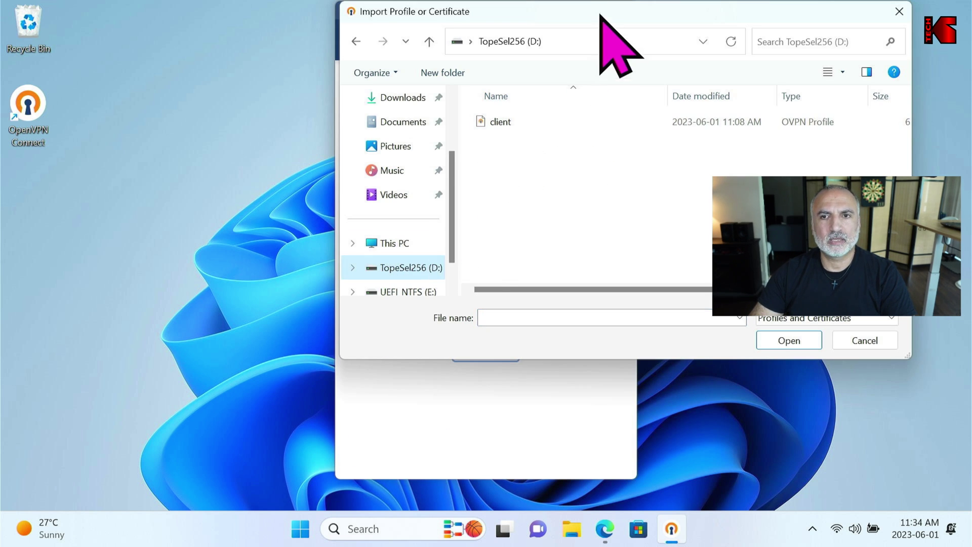
Step: Import the client .OVPN profile from drive TopeSel256 (D:)
drag(600, 17, 381, 75)
click(287, 181)
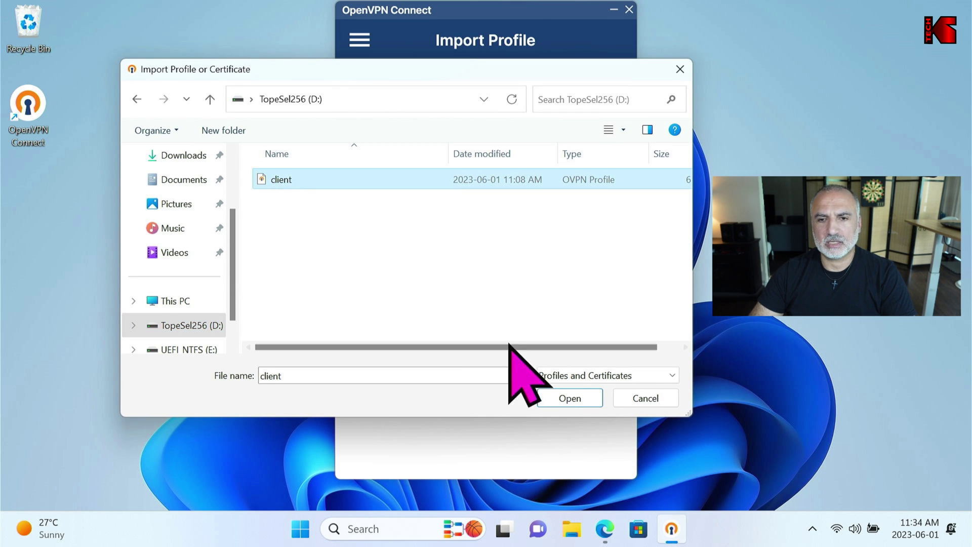
click(561, 396)
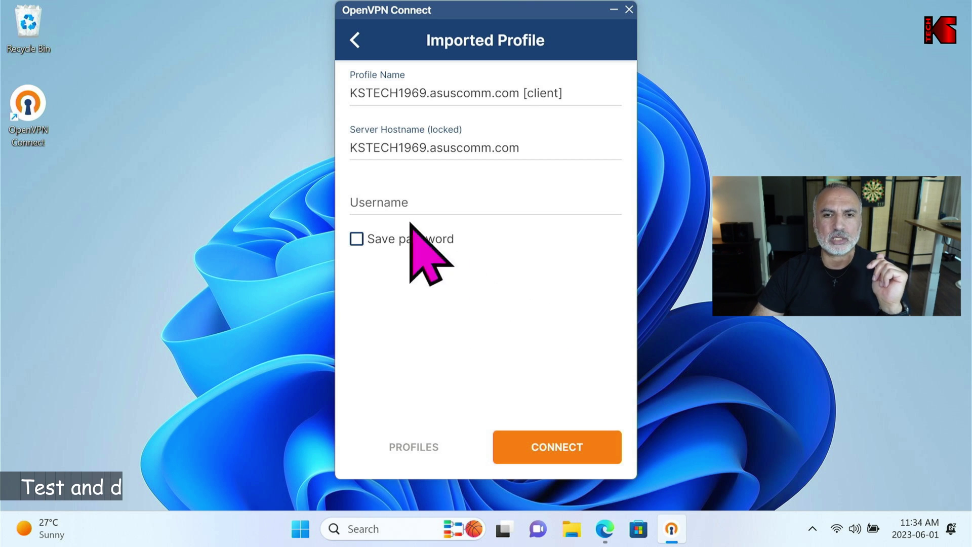
Step: Set the profile's VPN username, connect, and enter the VPN password shown in plain text
click(411, 199)
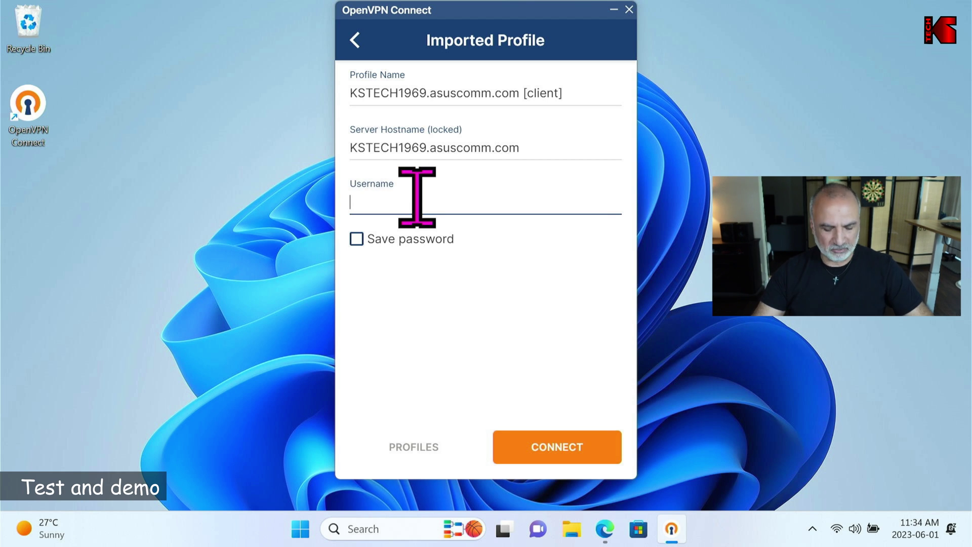
text(KSTECH)
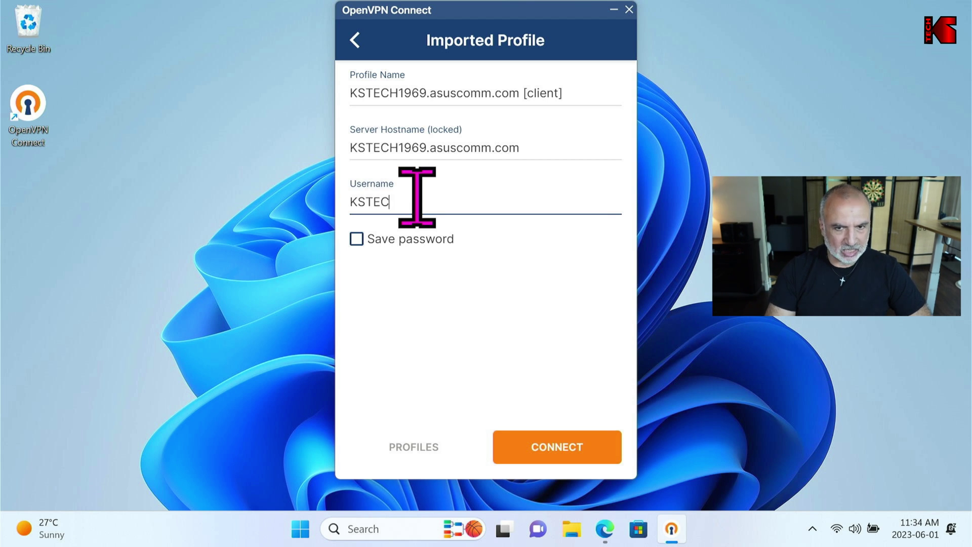
click(558, 454)
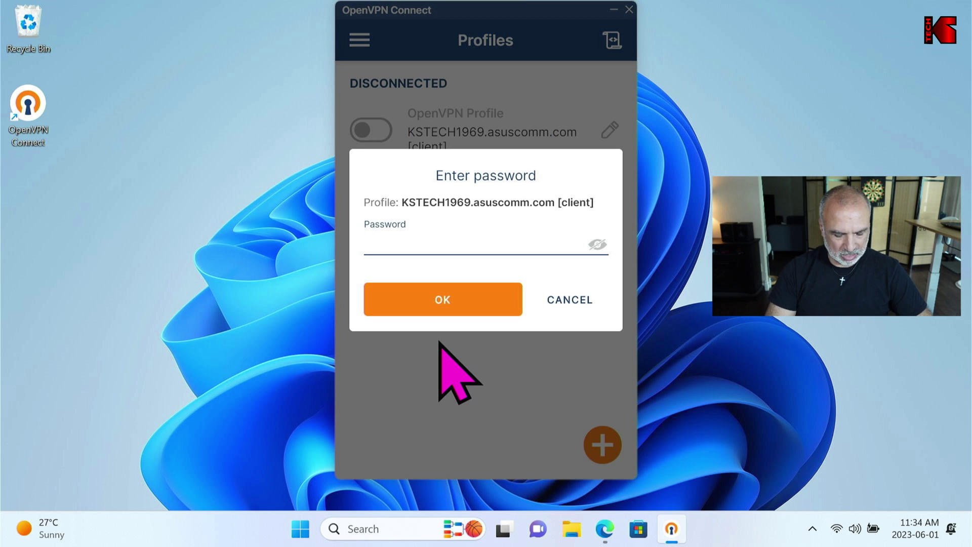
text(•••••••)
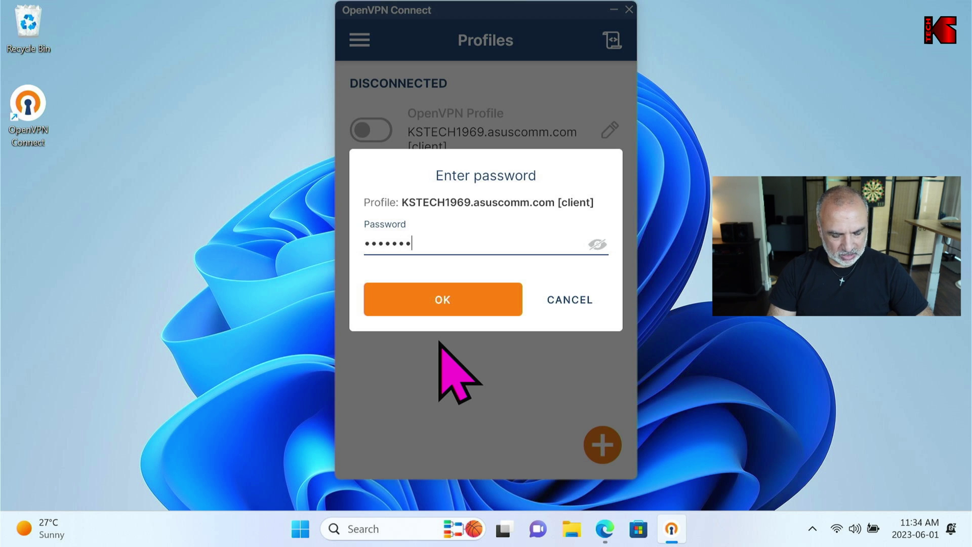
text(•)
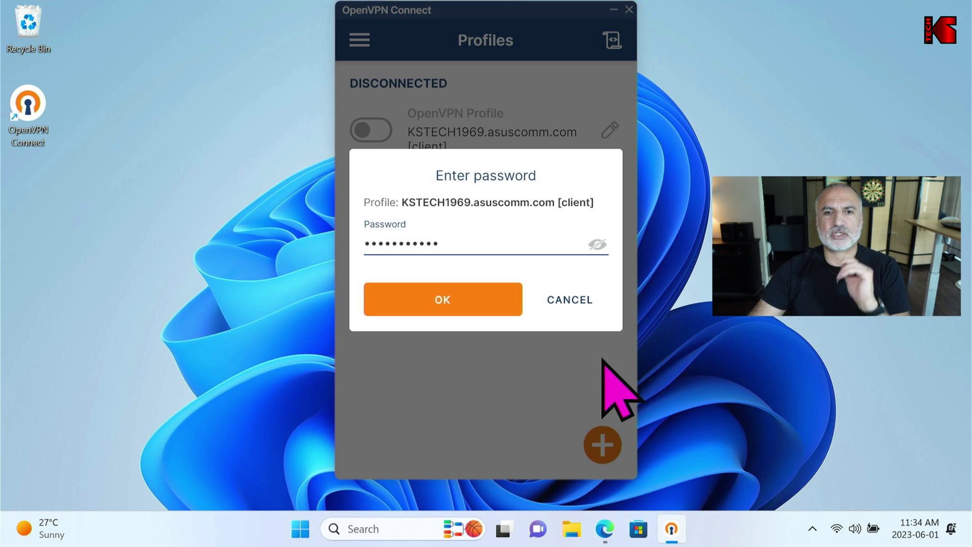
click(597, 244)
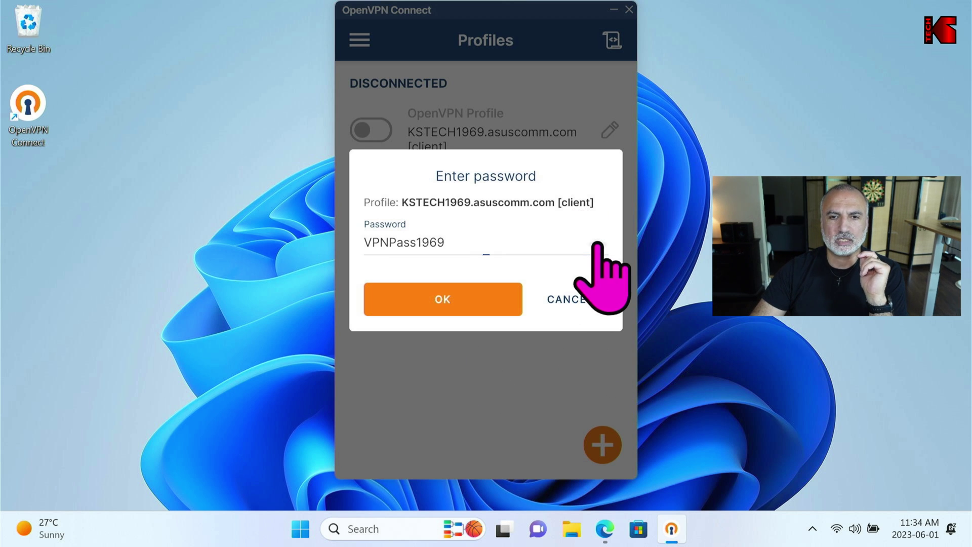
Step: Confirm the VPN password to connect to the router
click(456, 299)
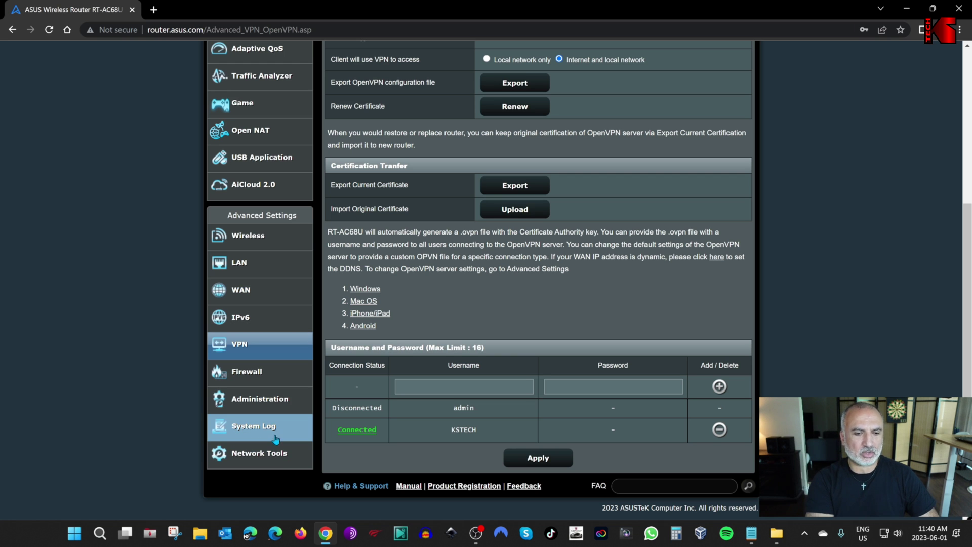
Step: Open the router's LAN IP settings page
click(239, 262)
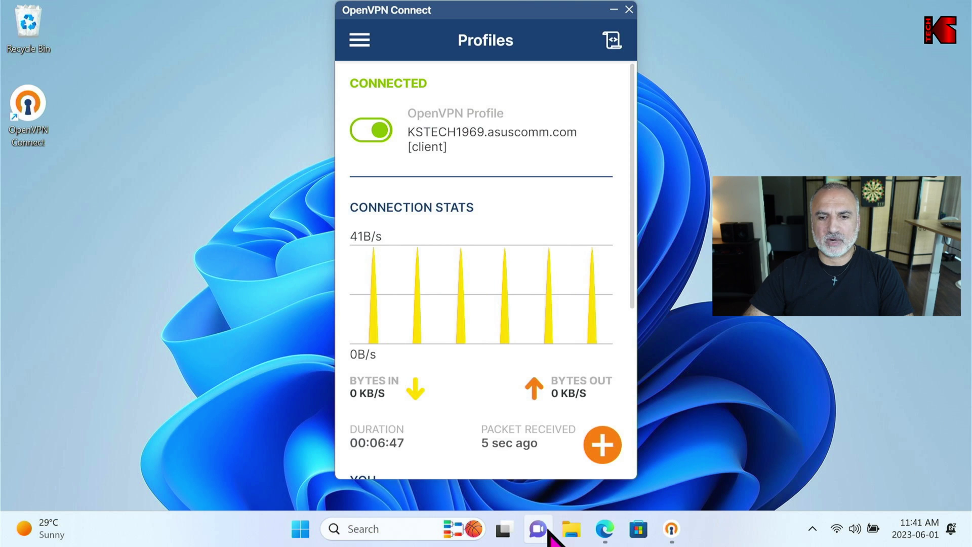
Step: Browse to \\192.168.1.1 in File Explorer and open the Documents share
click(572, 529)
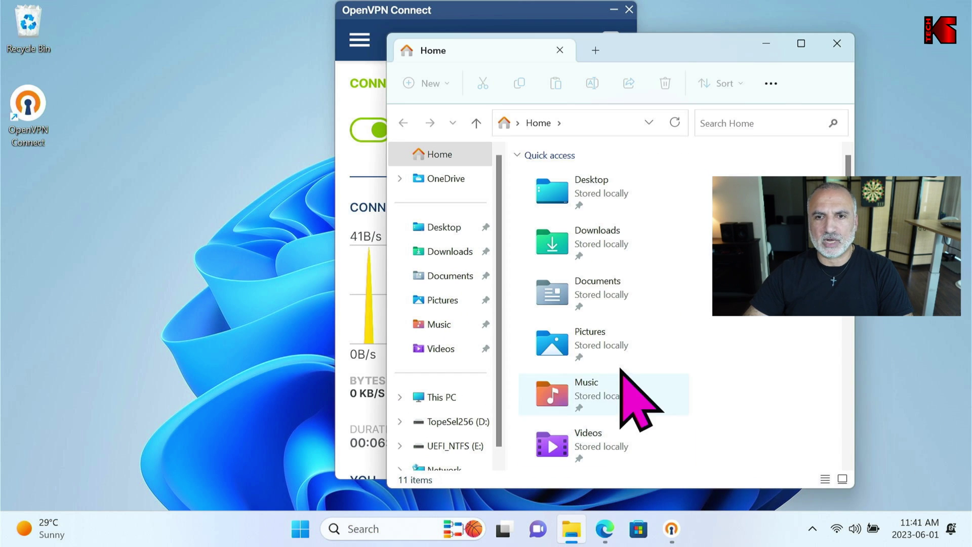
click(597, 123)
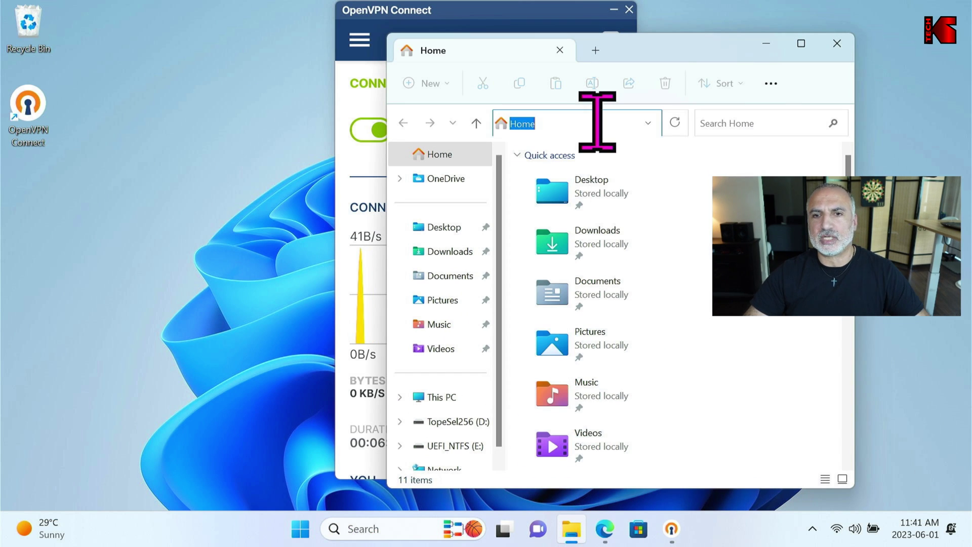
text(\\)
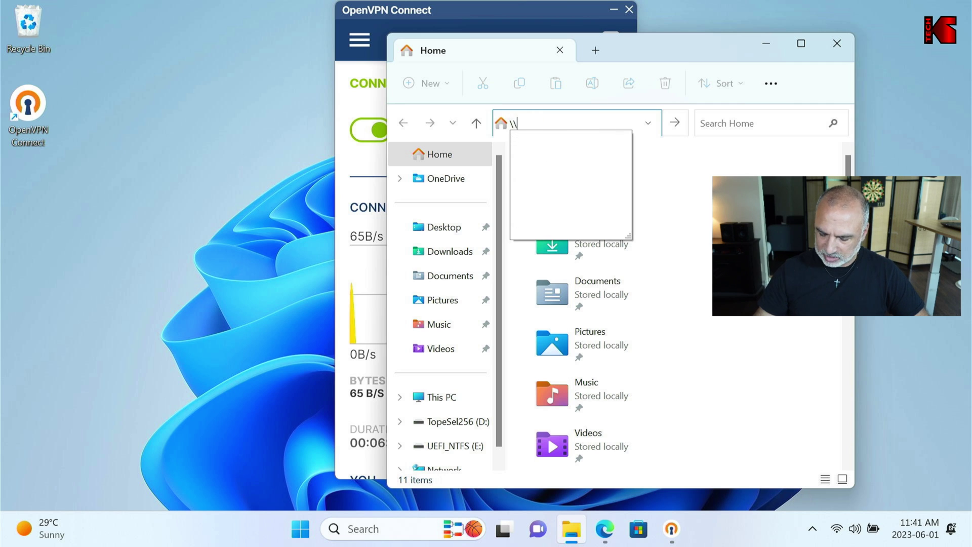
text(192.168)
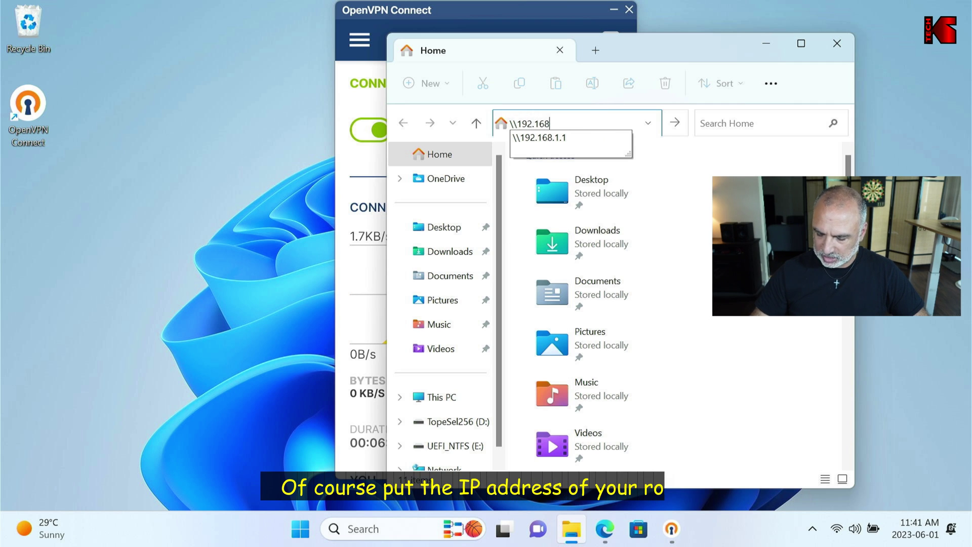
text(.1.1)
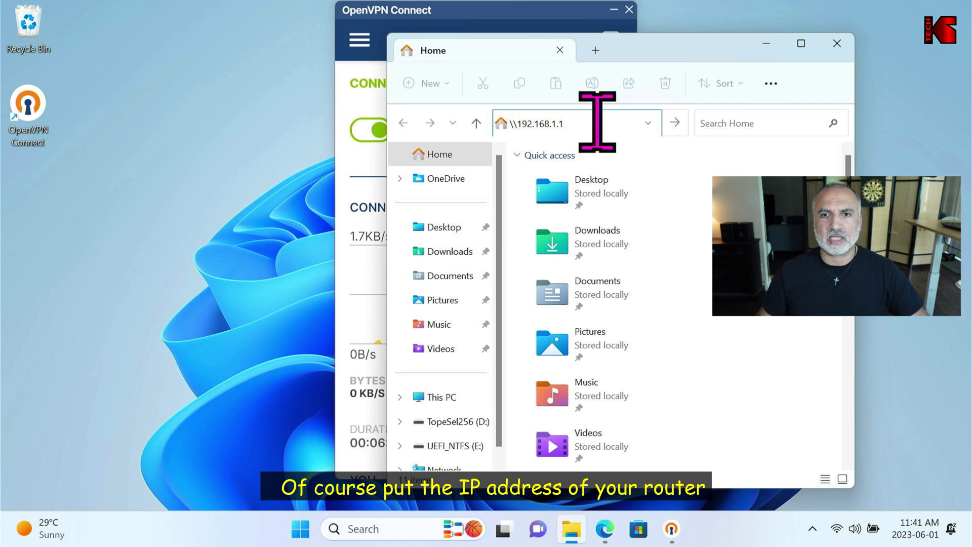
key(Return)
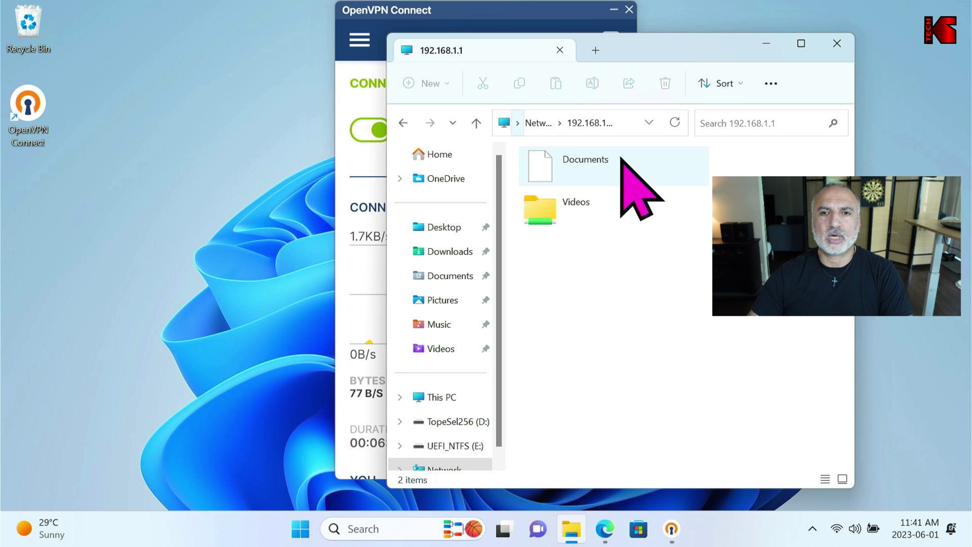
drag(679, 47, 447, 60)
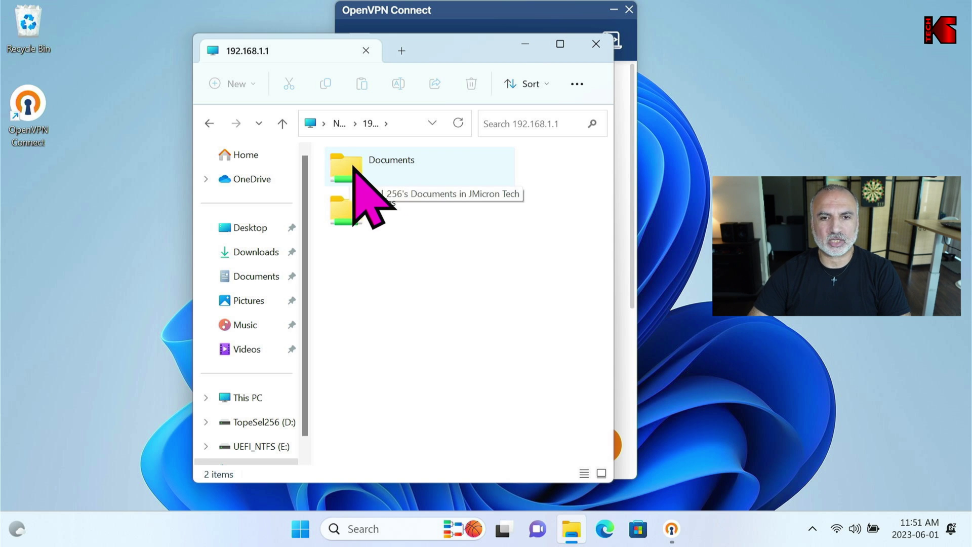
double_click(353, 169)
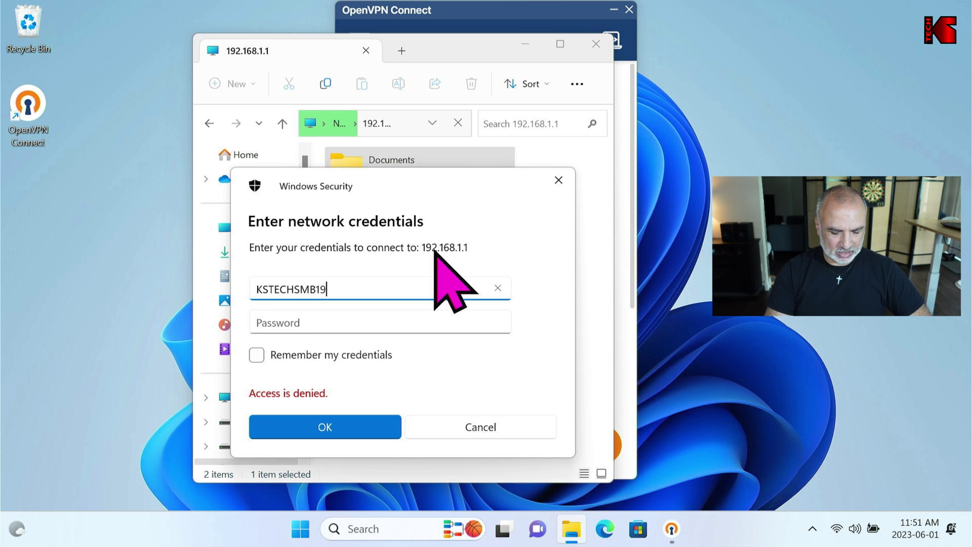
Step: Enter the Samba account password and submit the credentials to open Documents
click(340, 321)
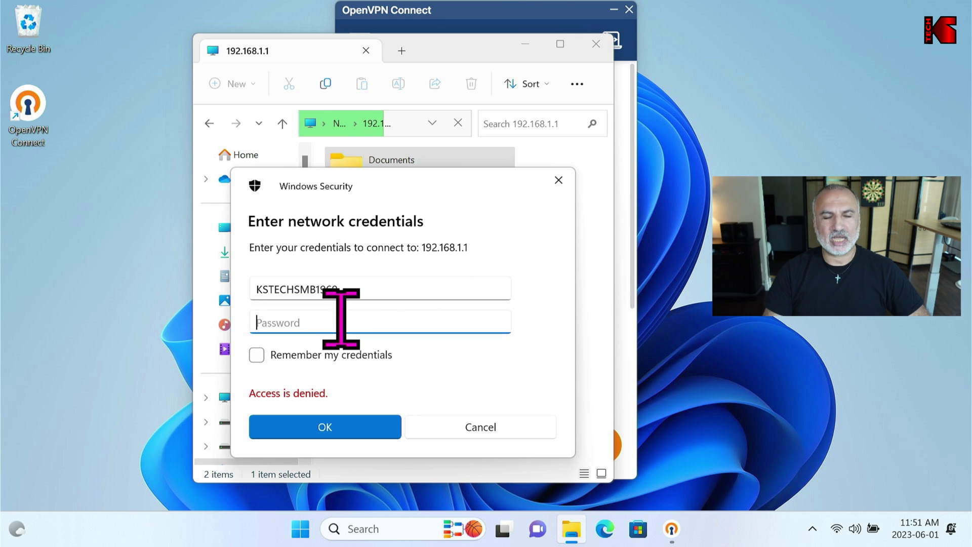
text(••)
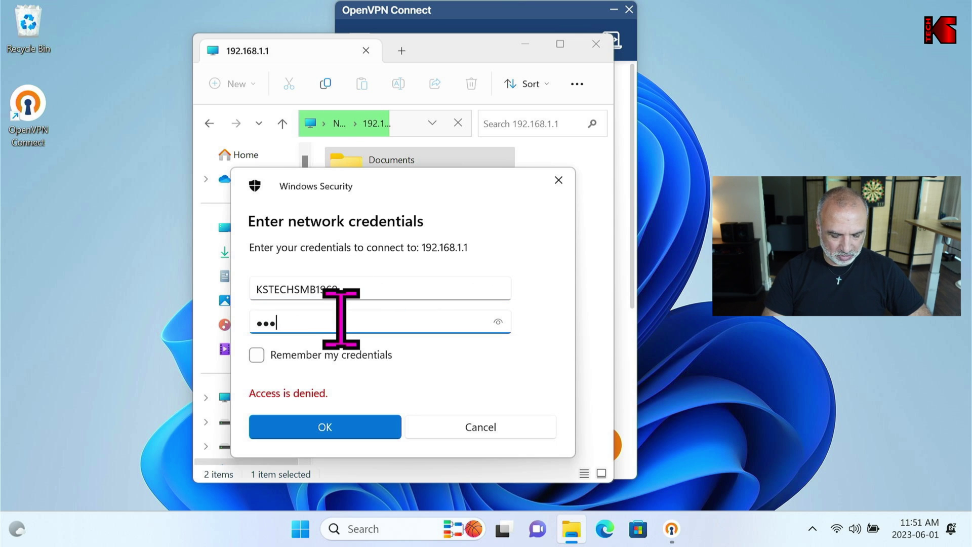
text(•••••••)
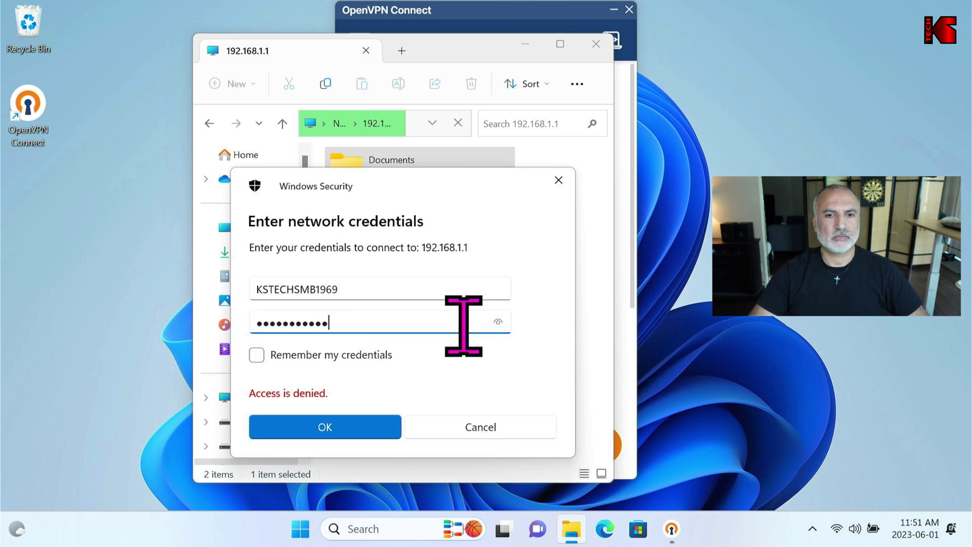
click(327, 432)
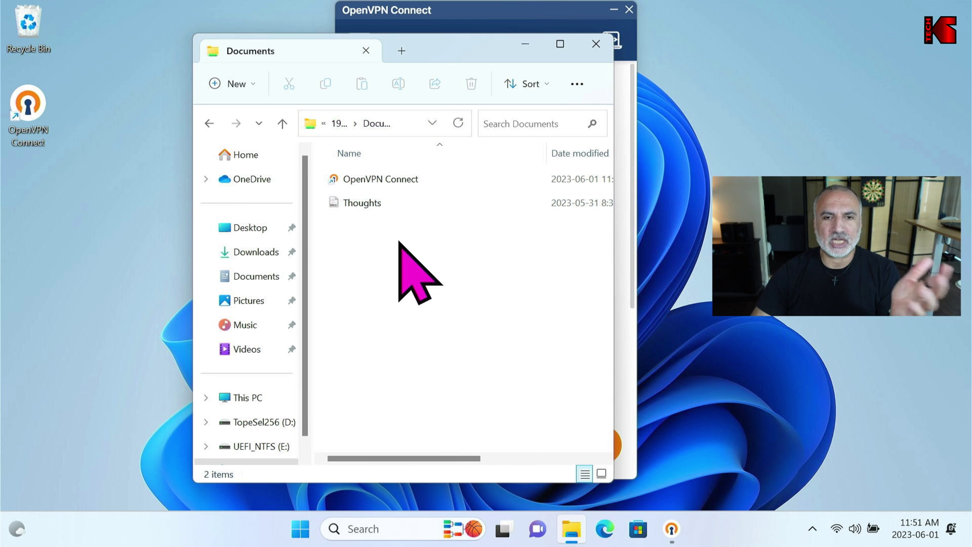
Step: Delete the OpenVPN Connect shortcut from Documents and copy Thoughts to the desktop
click(401, 183)
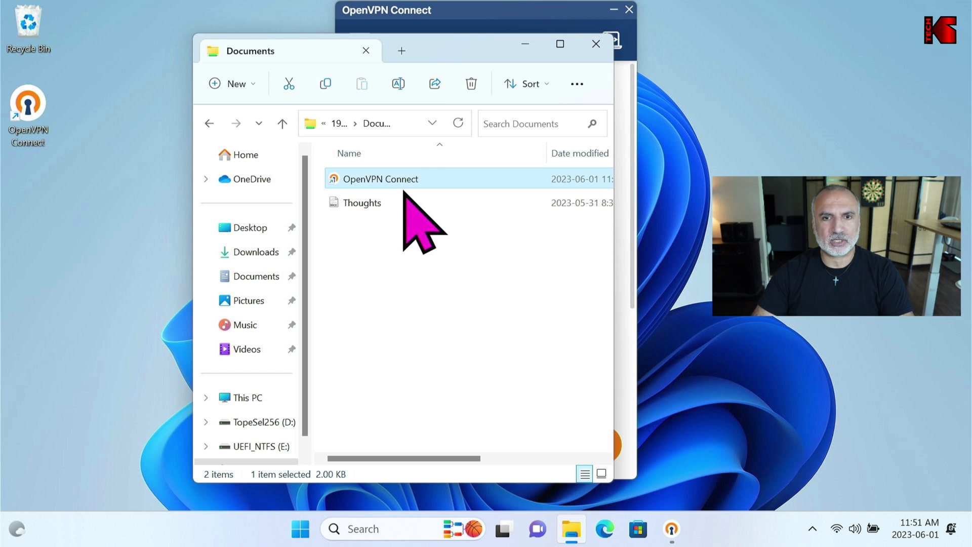
key(Delete)
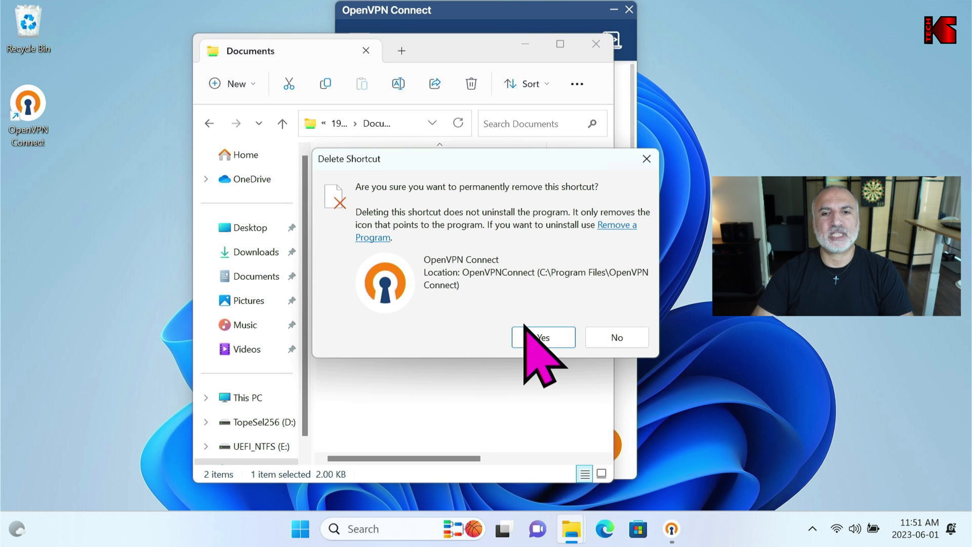
click(530, 336)
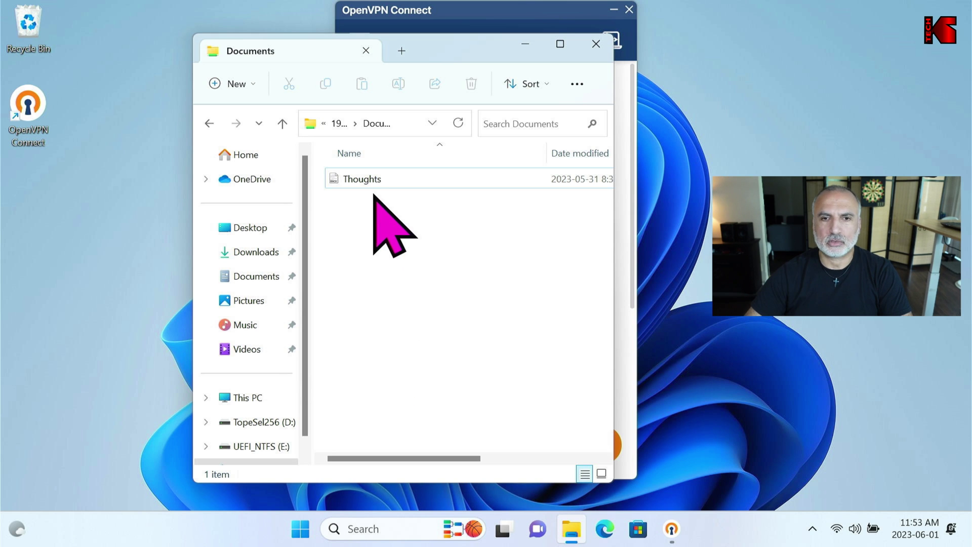
drag(379, 180, 87, 294)
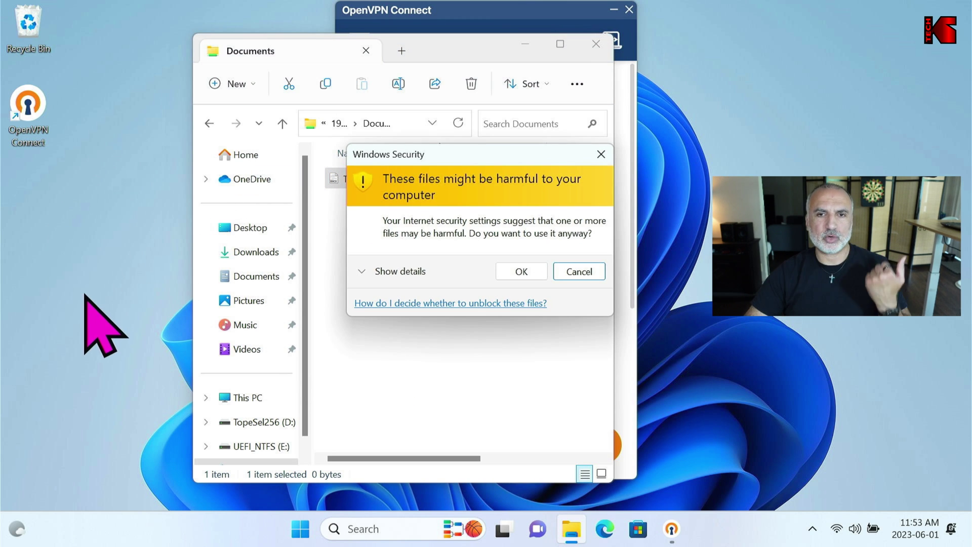
click(520, 271)
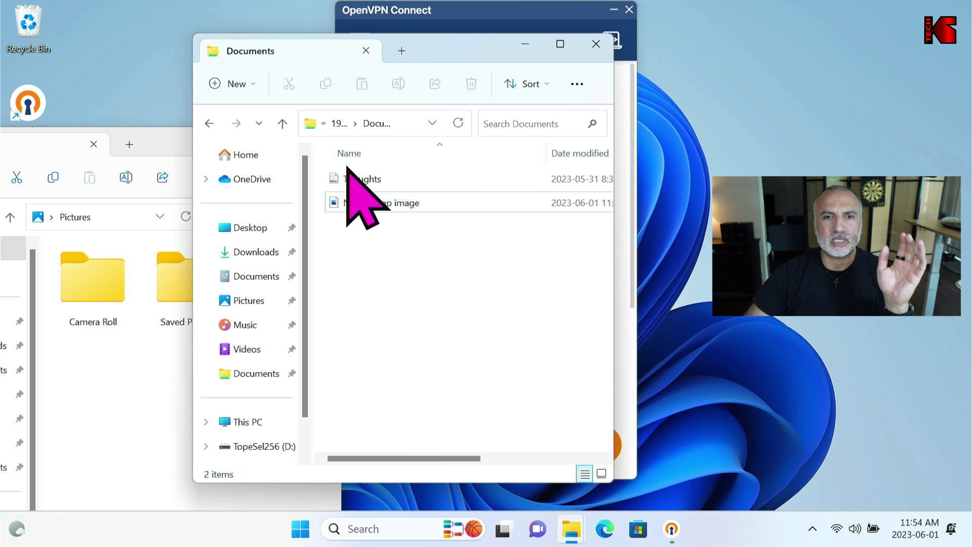
Step: Open the Videos share, confirm new bitmap creation is denied, and play its video
click(335, 123)
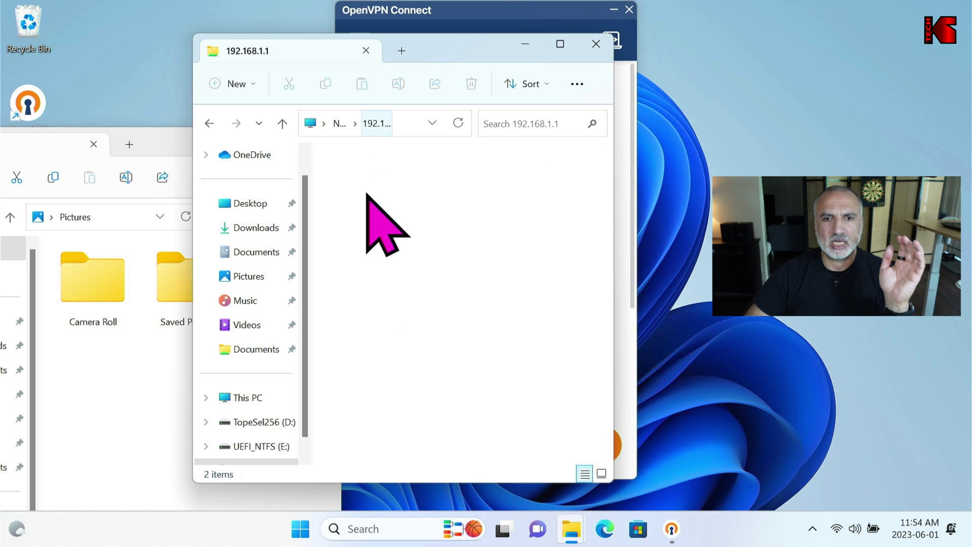
double_click(368, 215)
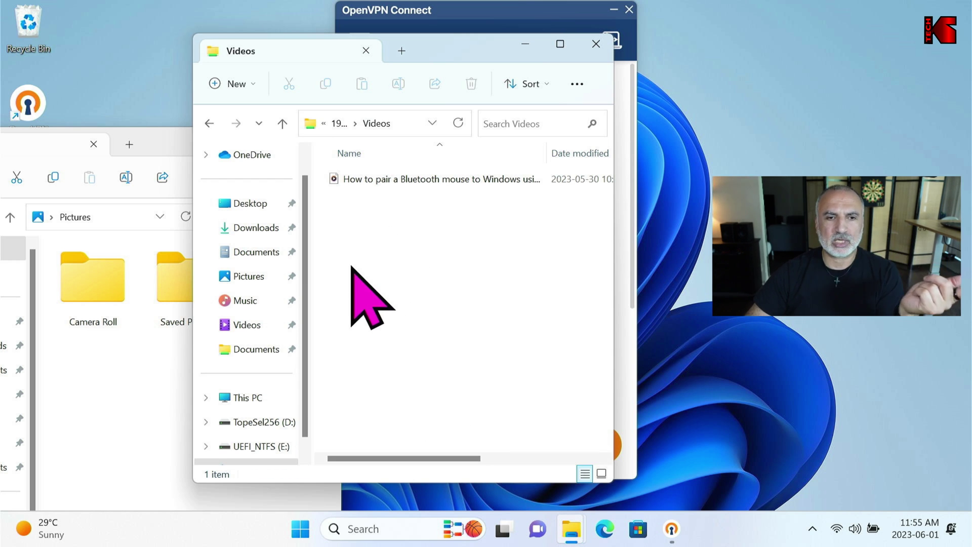
right_click(387, 265)
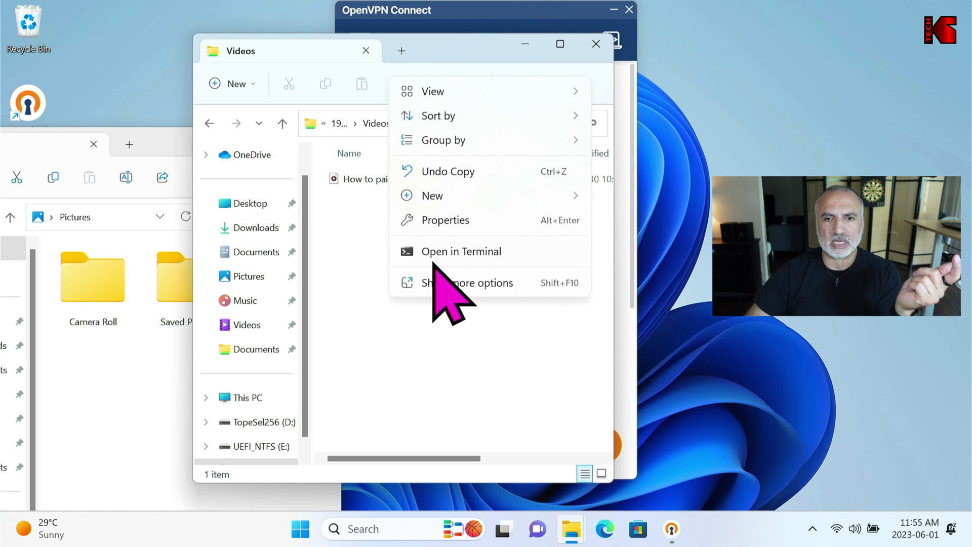
mouse_move(478, 199)
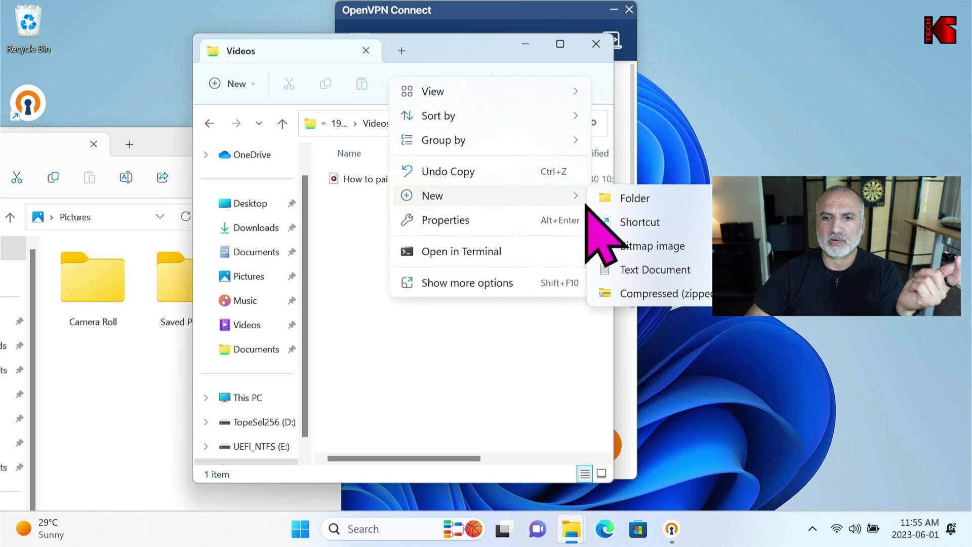
click(628, 246)
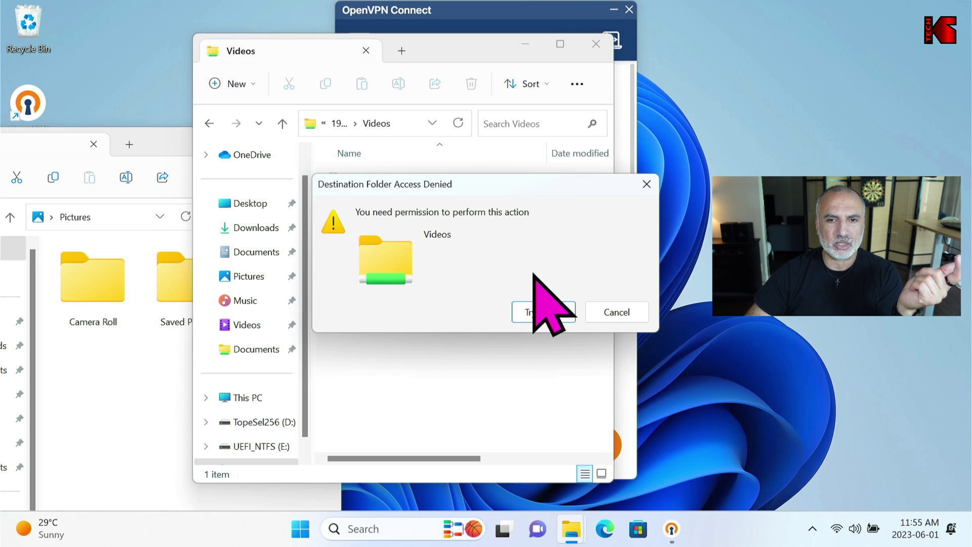
click(607, 311)
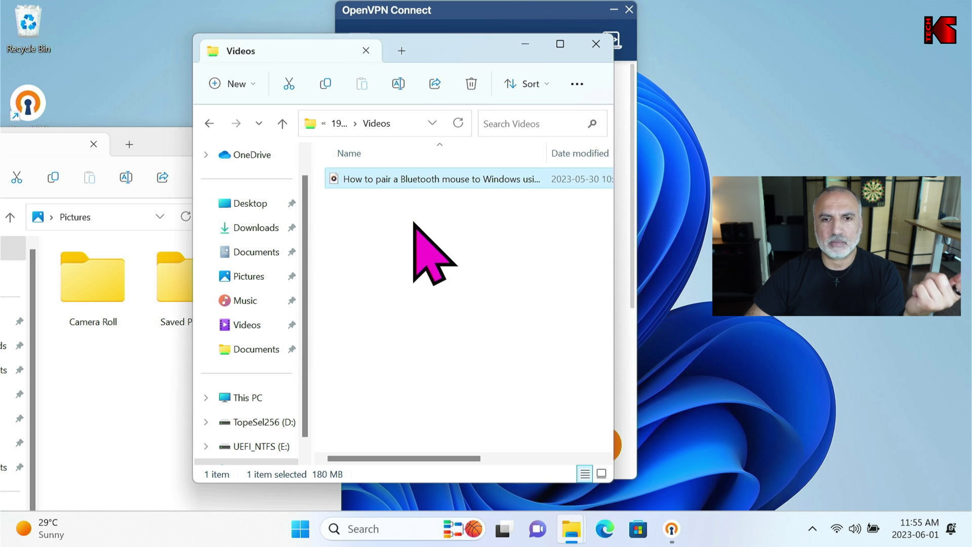
double_click(394, 178)
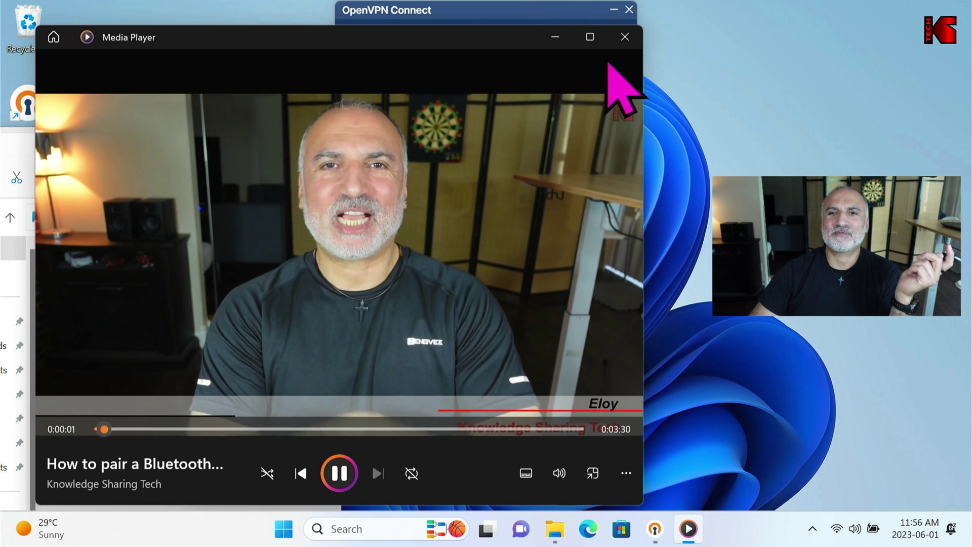
click(625, 36)
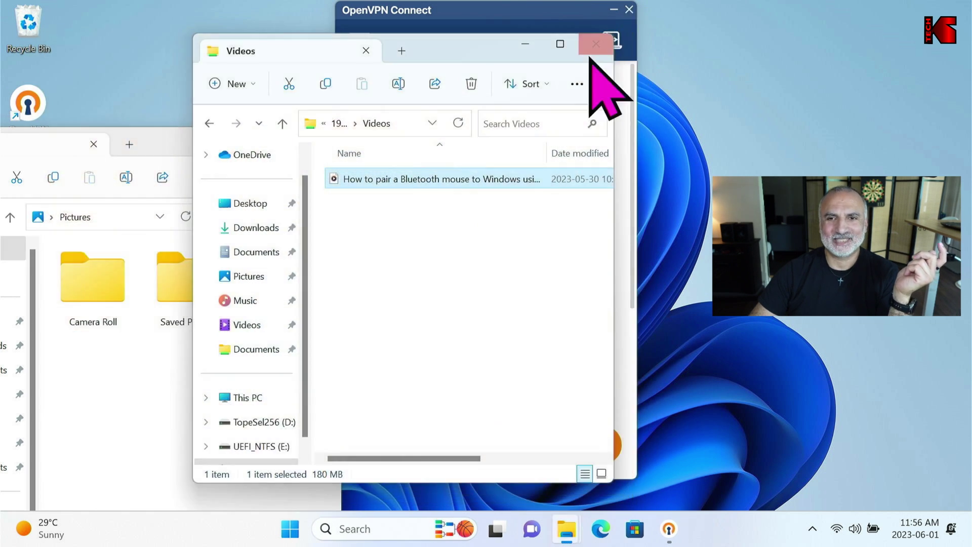